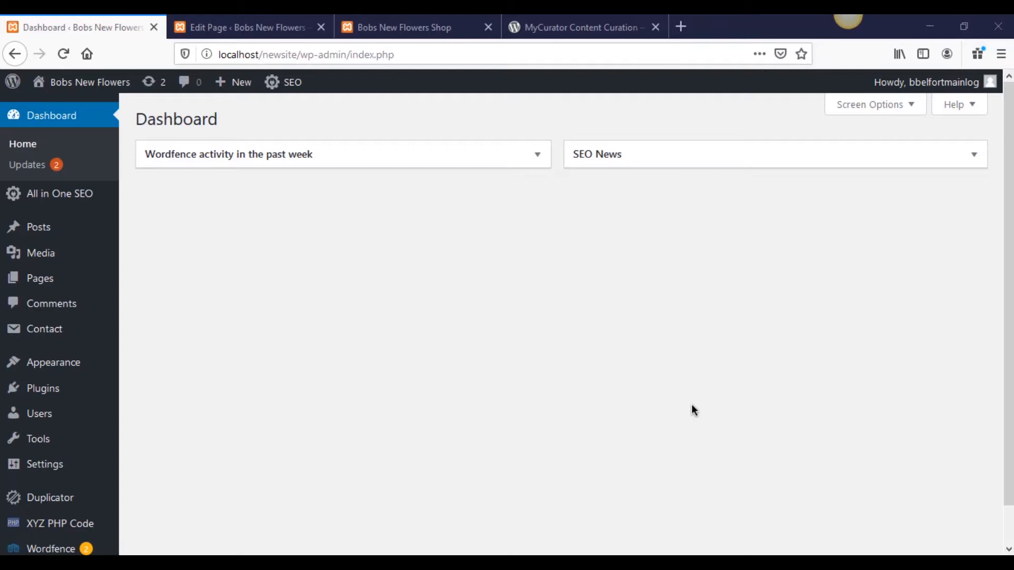
Step: Review the MyCurator Content Curation plugin page on WordPress.org, including its banner, description and version details
left_click(550, 35)
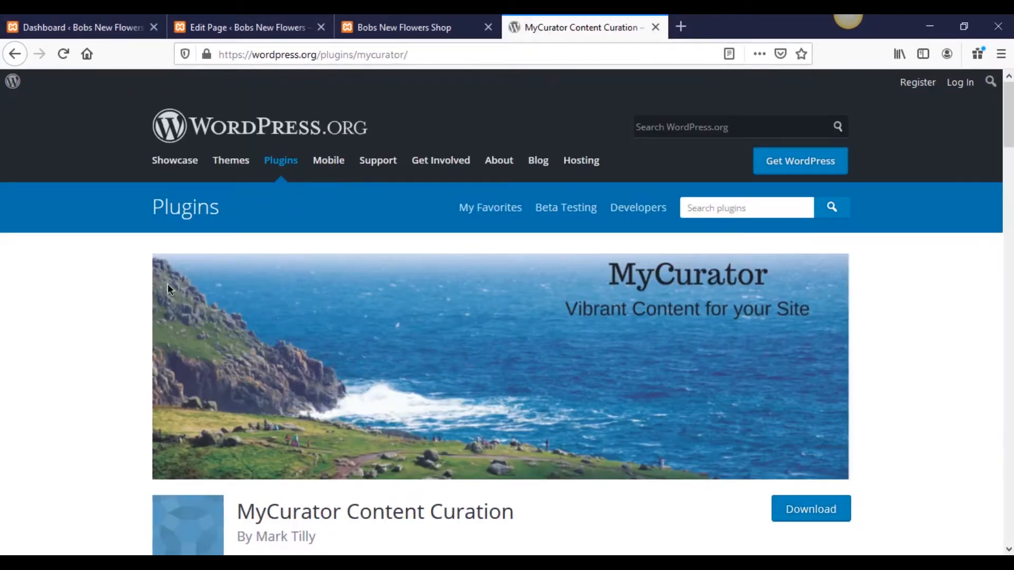
scroll(70, 307, "down", 1)
scroll(85, 338, "down", 3)
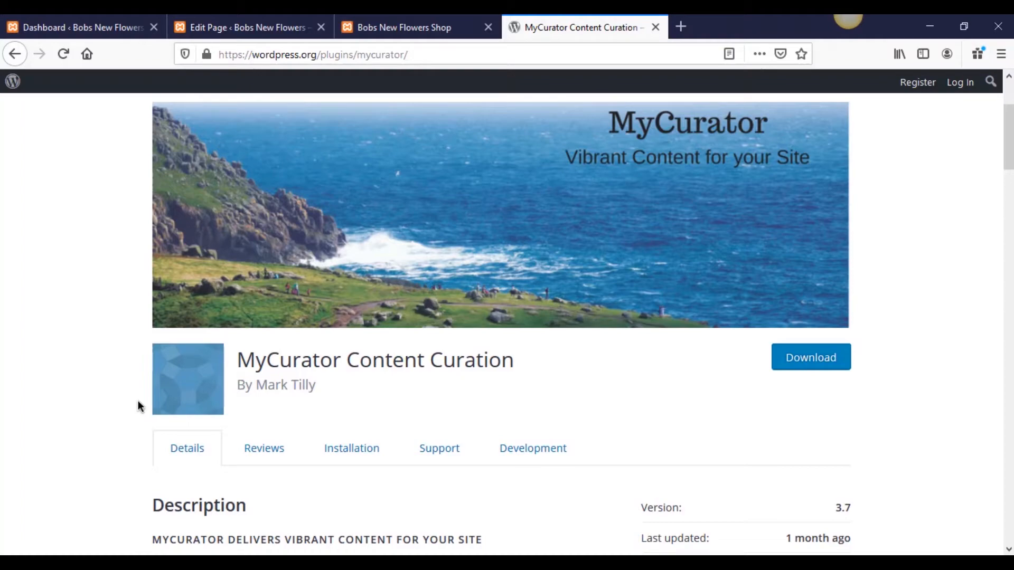
scroll(95, 402, "down", 4)
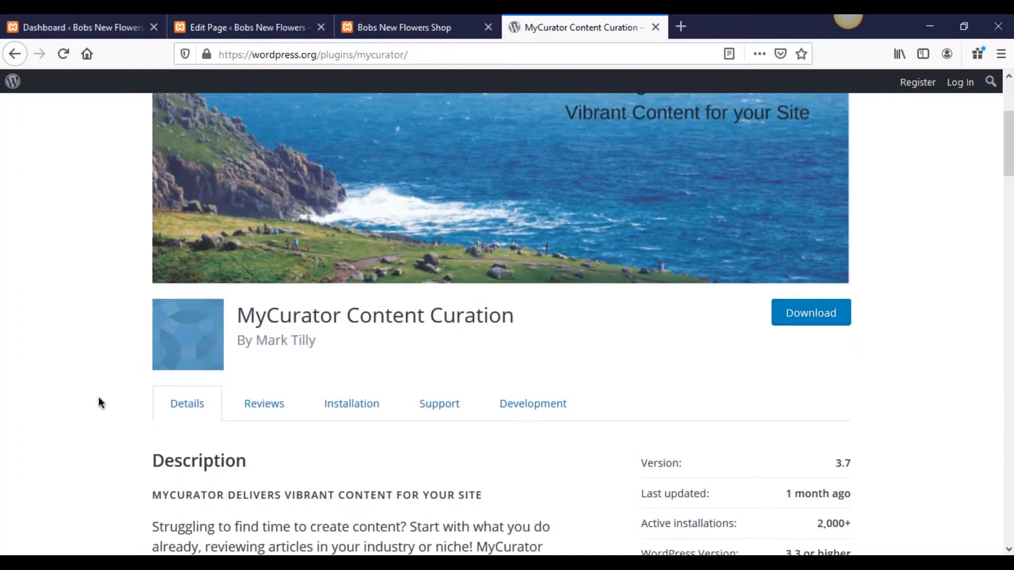
scroll(111, 401, "up", 5)
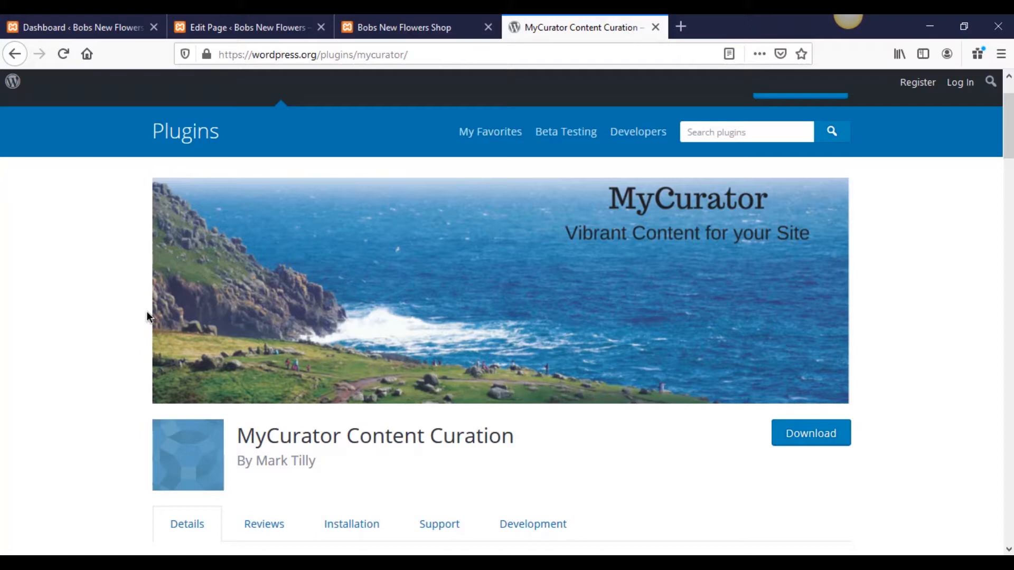
scroll(136, 341, "down", 3)
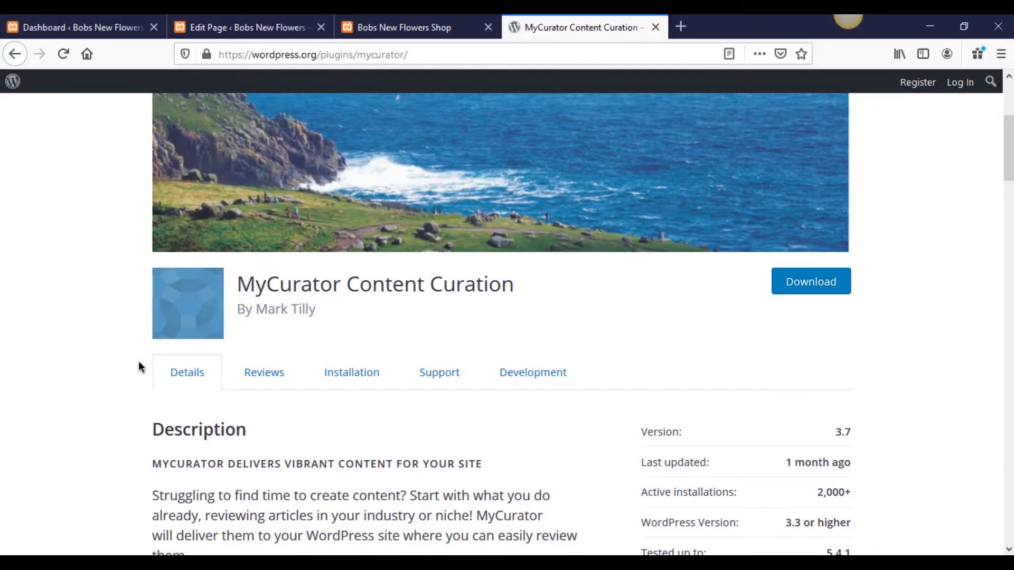
scroll(138, 364, "down", 3)
scroll(138, 366, "up", 1)
scroll(138, 368, "up", 1)
scroll(138, 369, "down", 5)
scroll(138, 367, "up", 6)
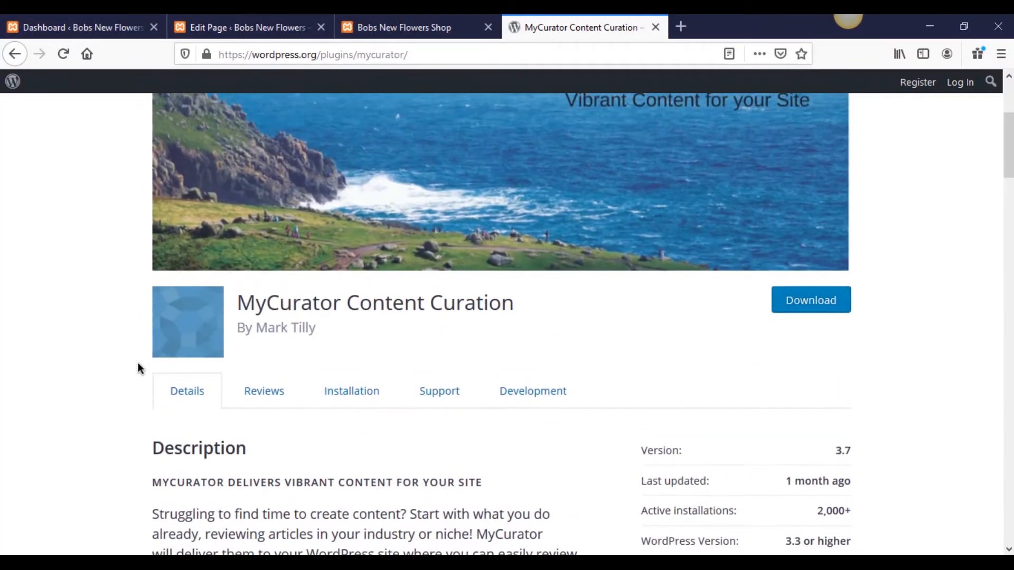
scroll(138, 368, "down", 3)
scroll(138, 368, "up", 3)
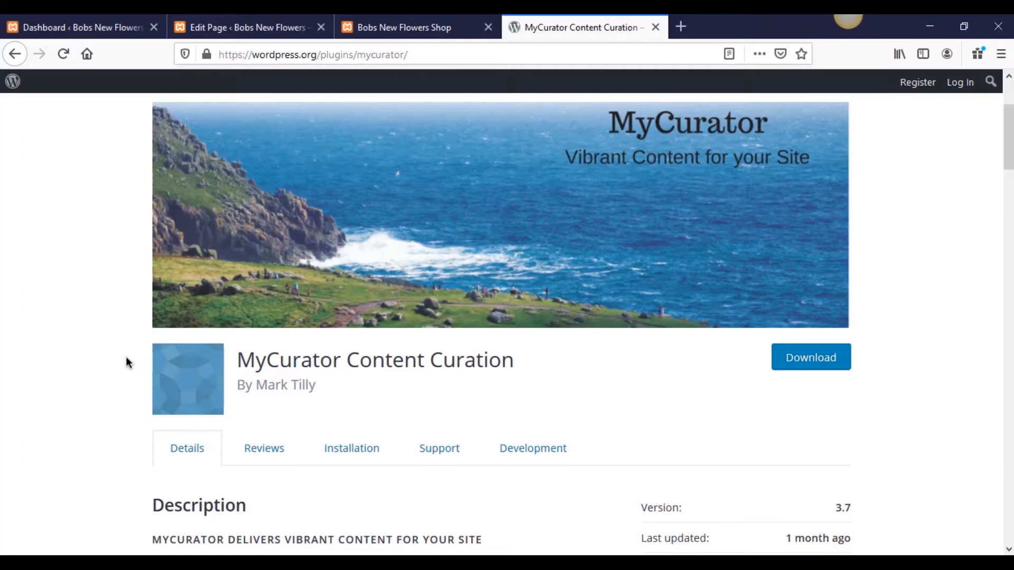
Step: Return to the Bobs New Flowers site admin and open the page for adding new plugins
left_click(110, 29)
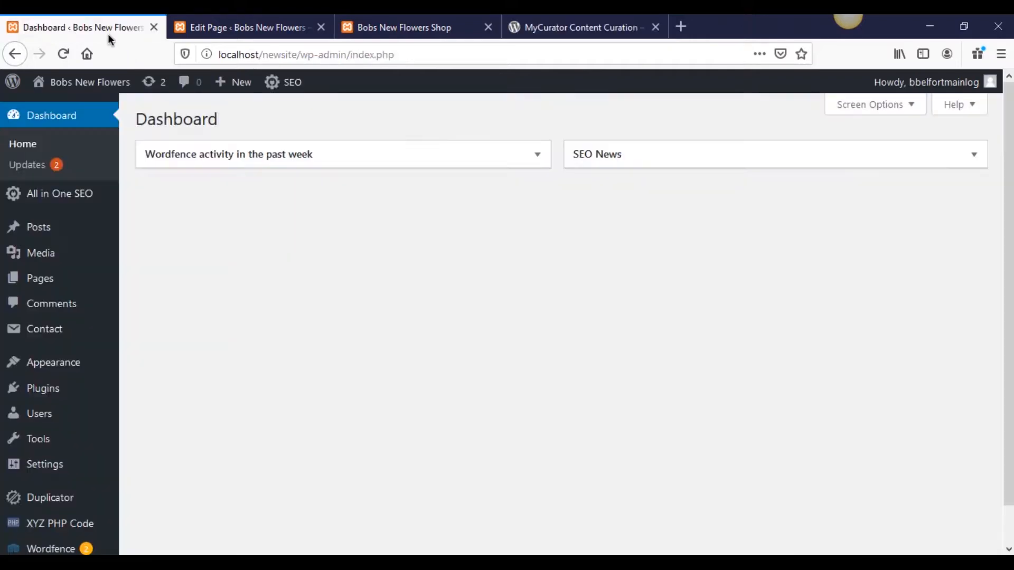
mouse_move(90, 390)
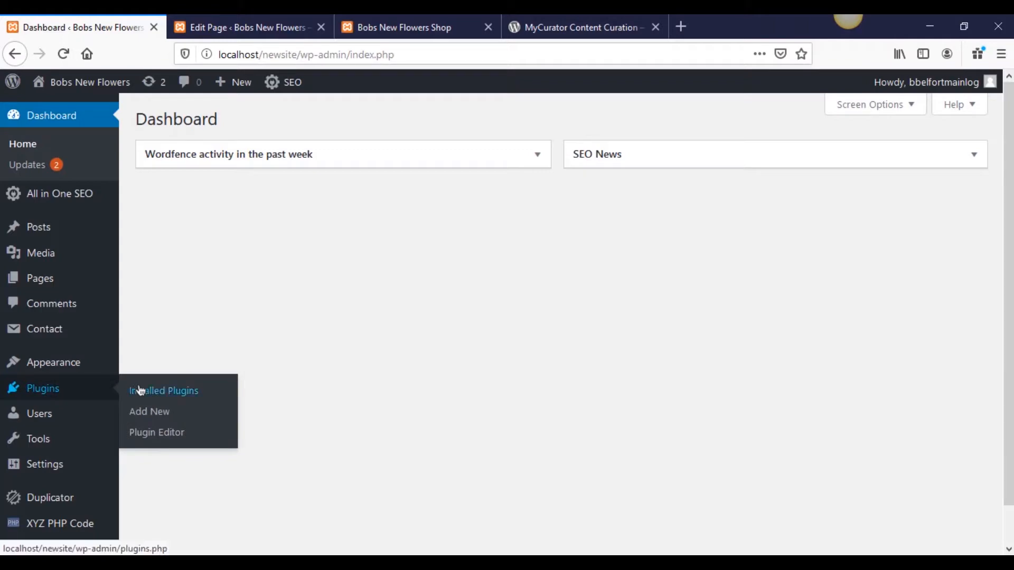
left_click(141, 413)
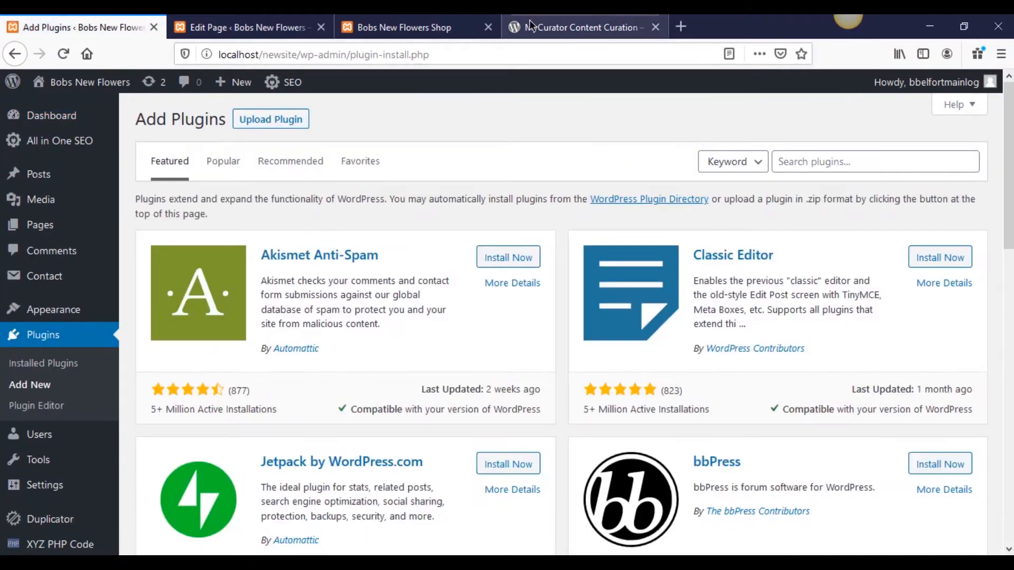
Step: Copy "MyCurator Content" from the plugin's WordPress.org title and search the site's plugin installer for it
left_click(532, 27)
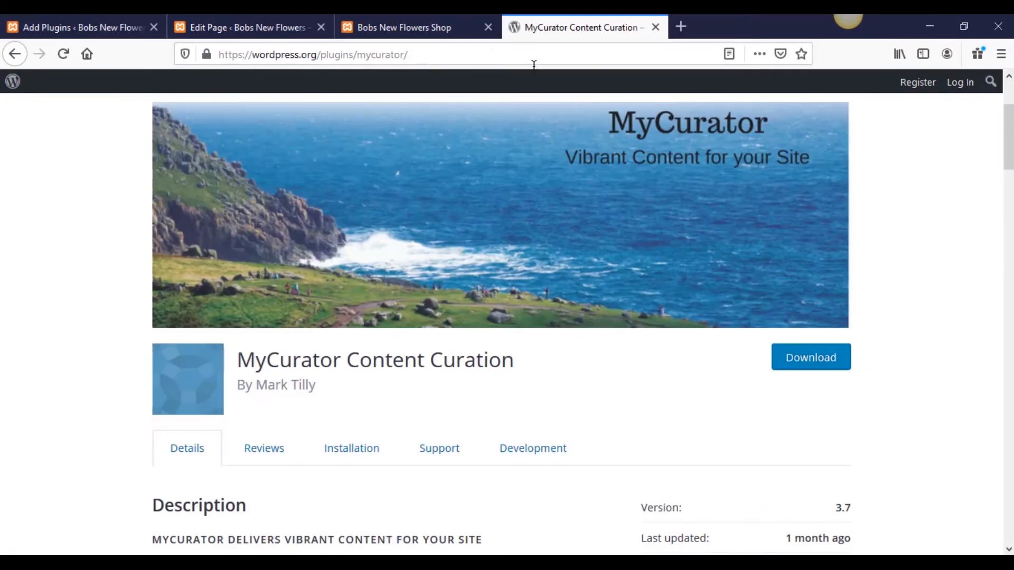
scroll(254, 328, "down", 1)
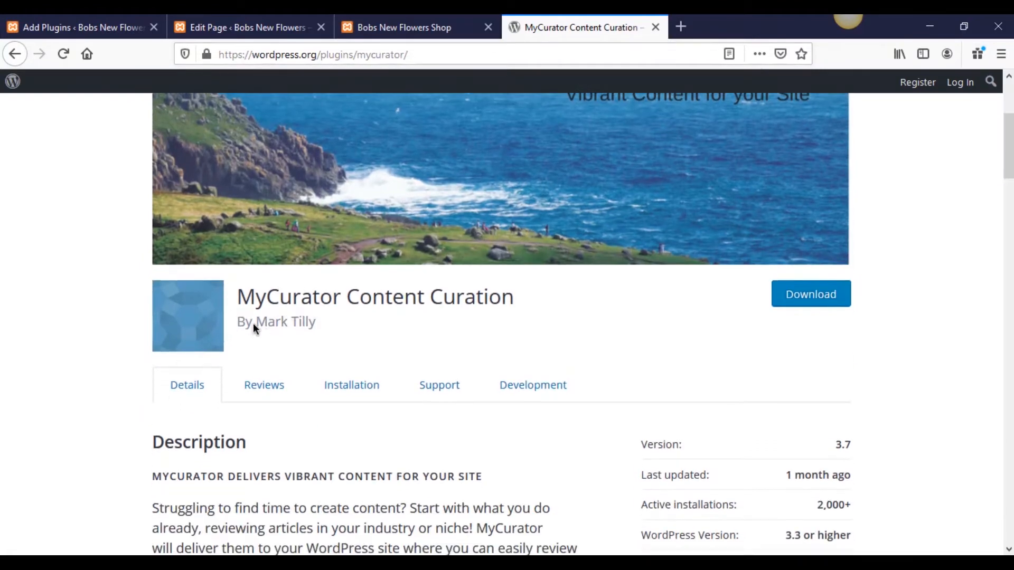
left_click_drag(237, 284, 428, 281)
key("ctrl+c")
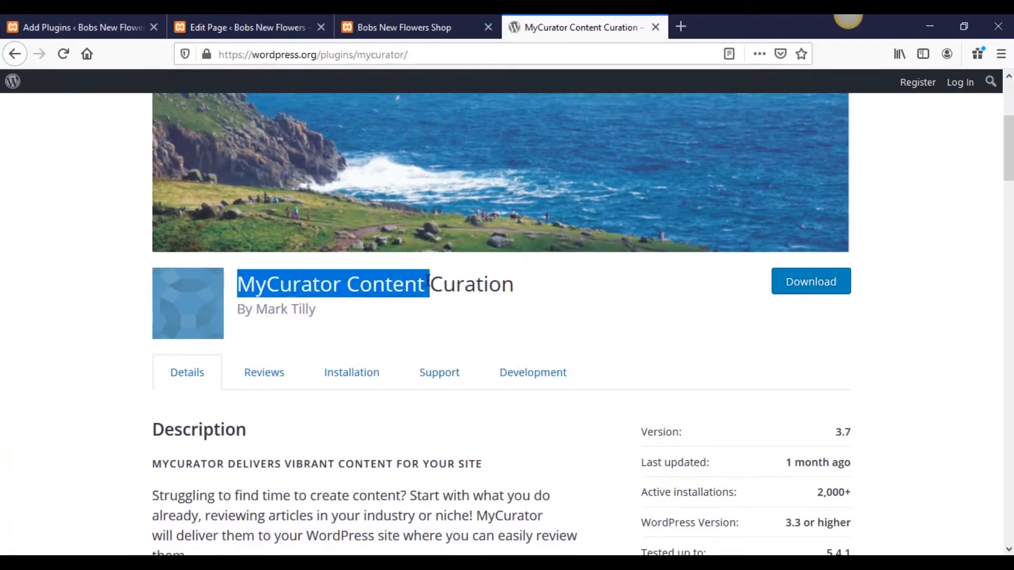
left_click(79, 27)
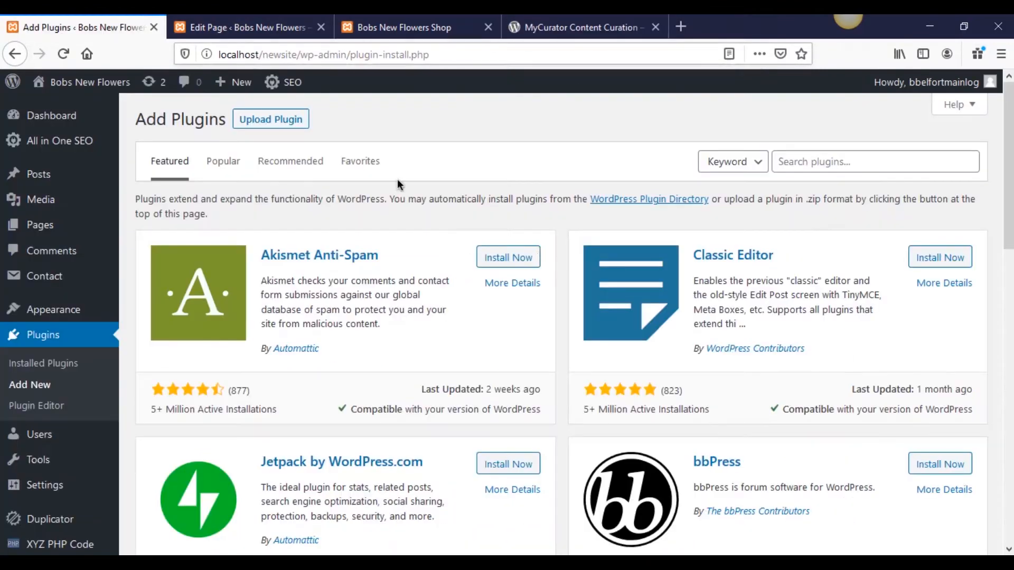
left_click(771, 161)
key("ctrl+v")
left_click(848, 176)
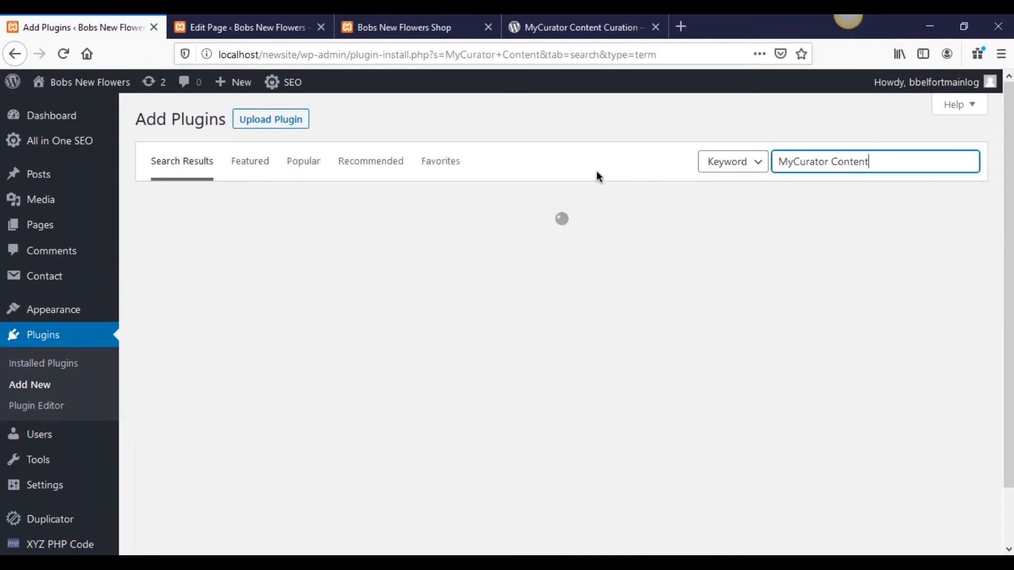
left_click(597, 170)
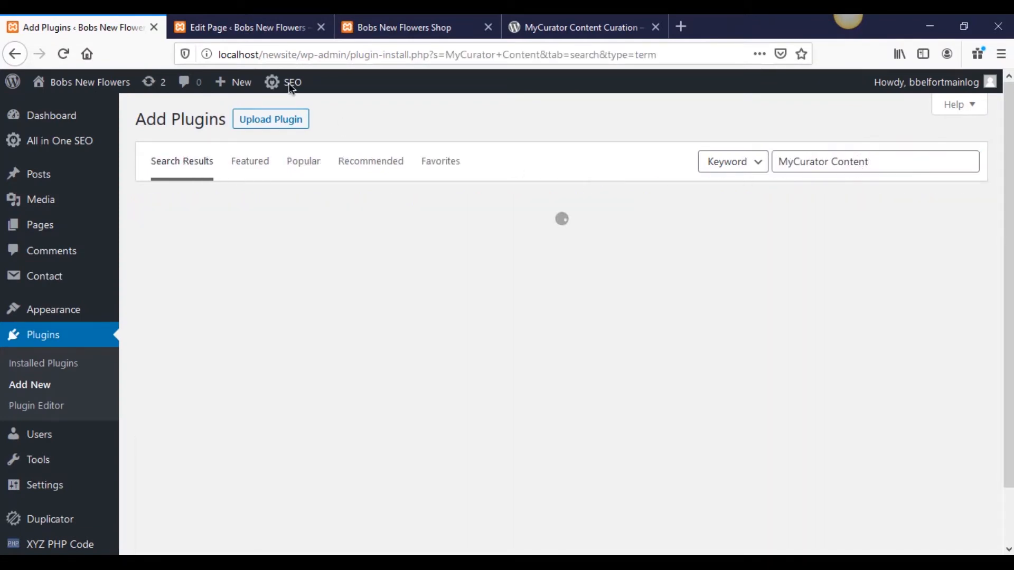
Step: Install and activate the MyCurator Content Curation plugin
left_click(500, 247)
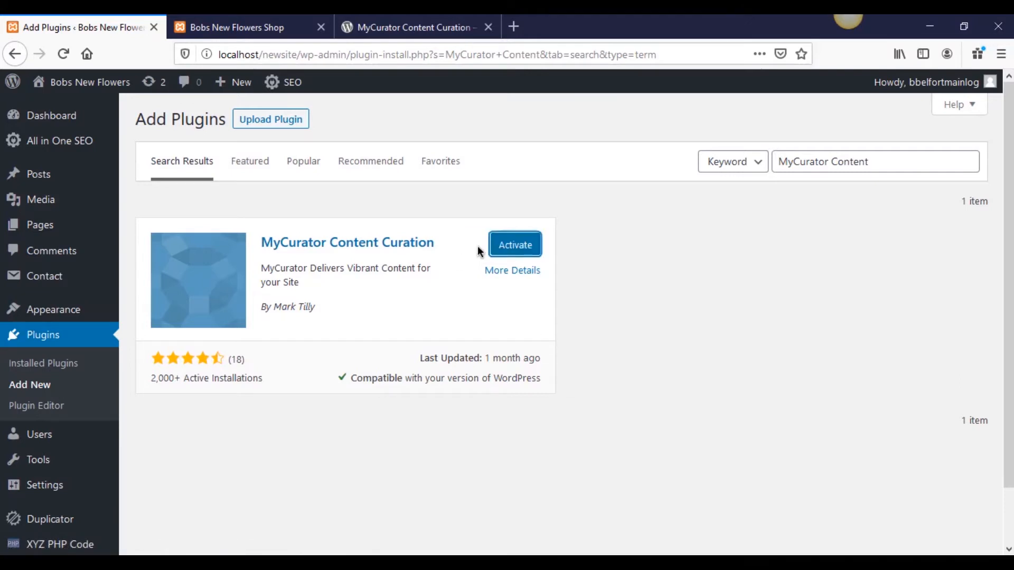
left_click(508, 248)
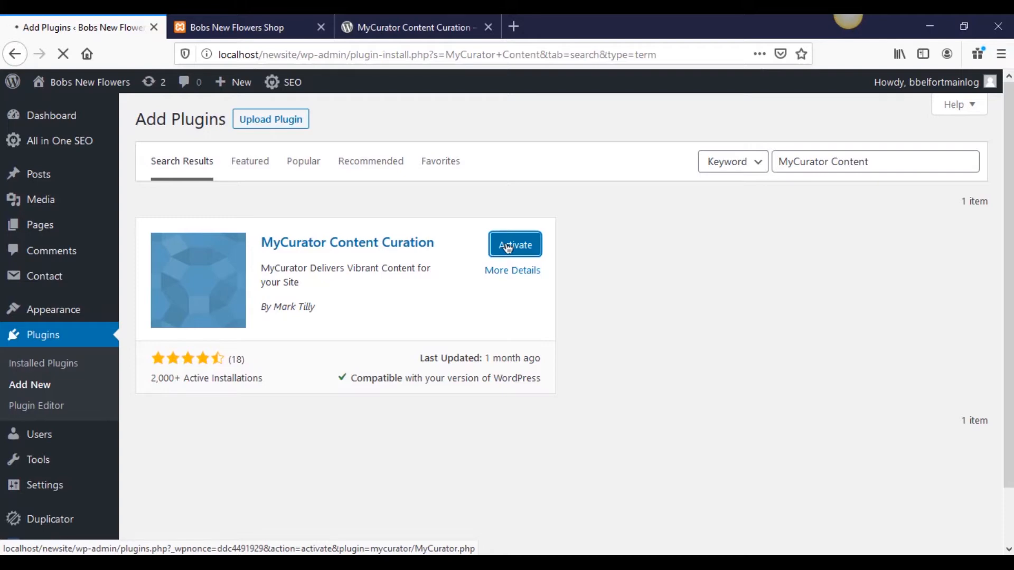
Step: Look up in the plugin's WordPress.org description how to get an API key, locating the "Our Site" link
left_click(410, 27)
left_click(405, 421)
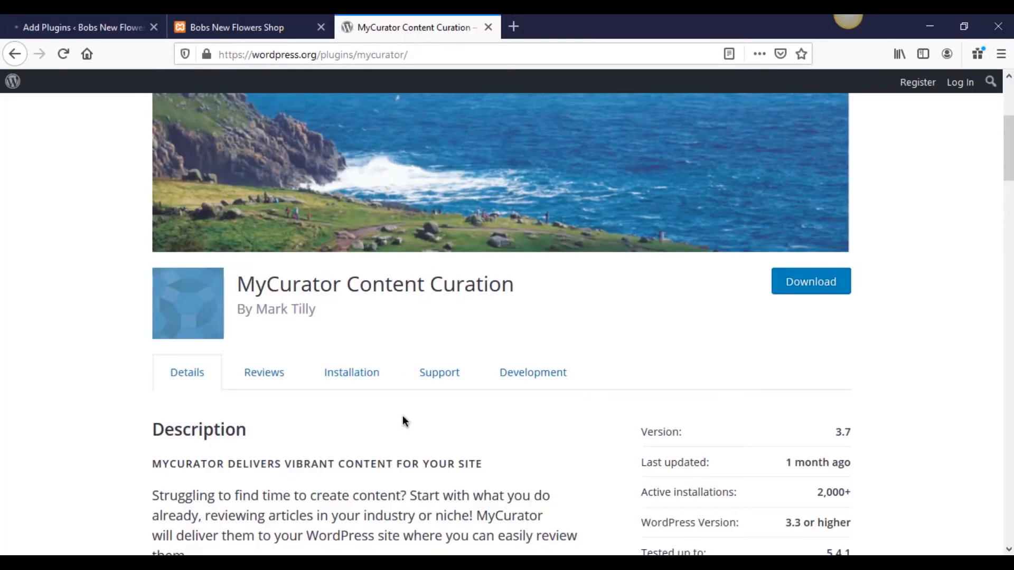
scroll(402, 421, "down", 7)
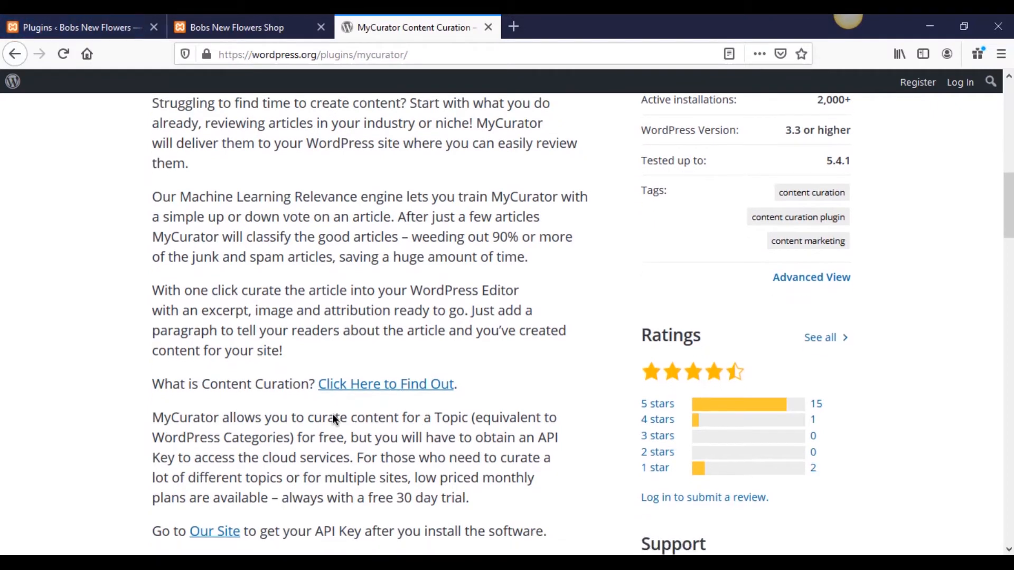
scroll(333, 419, "down", 4)
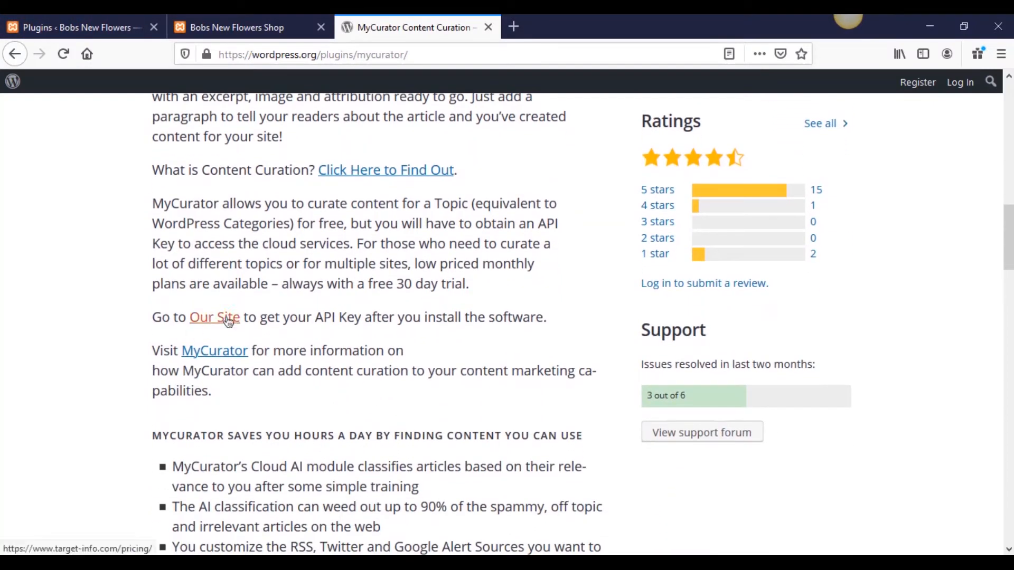
right_click(228, 321)
left_click(489, 336)
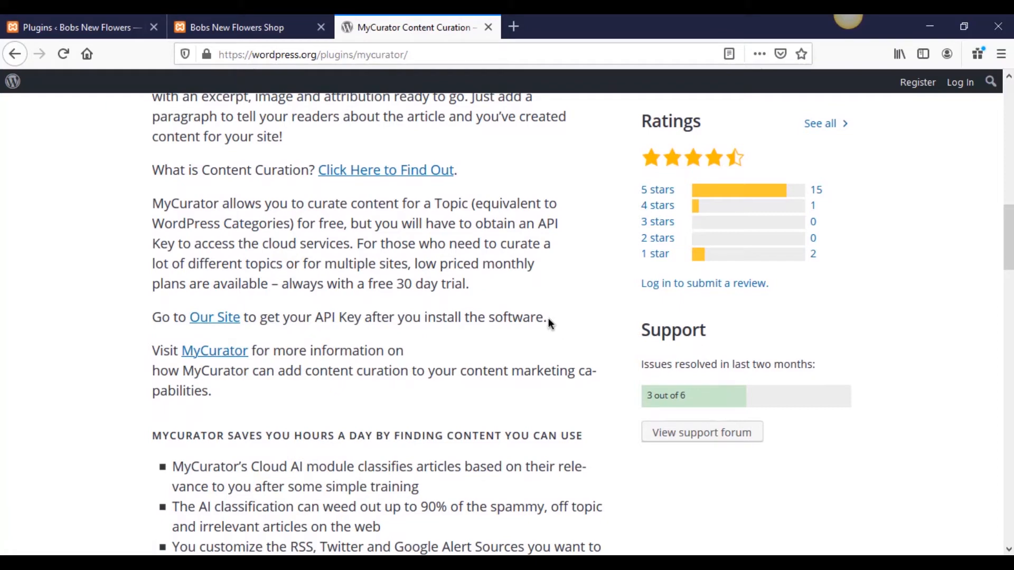
Step: Go back to the site's installed plugins and open the MyCurator dashboard
left_click(84, 24)
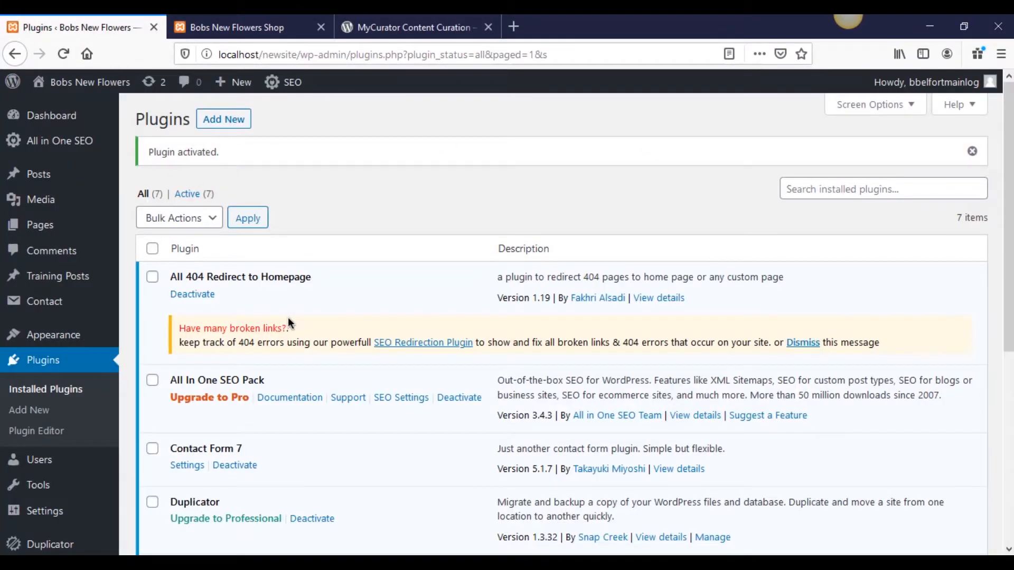
scroll(287, 348, "down", 5)
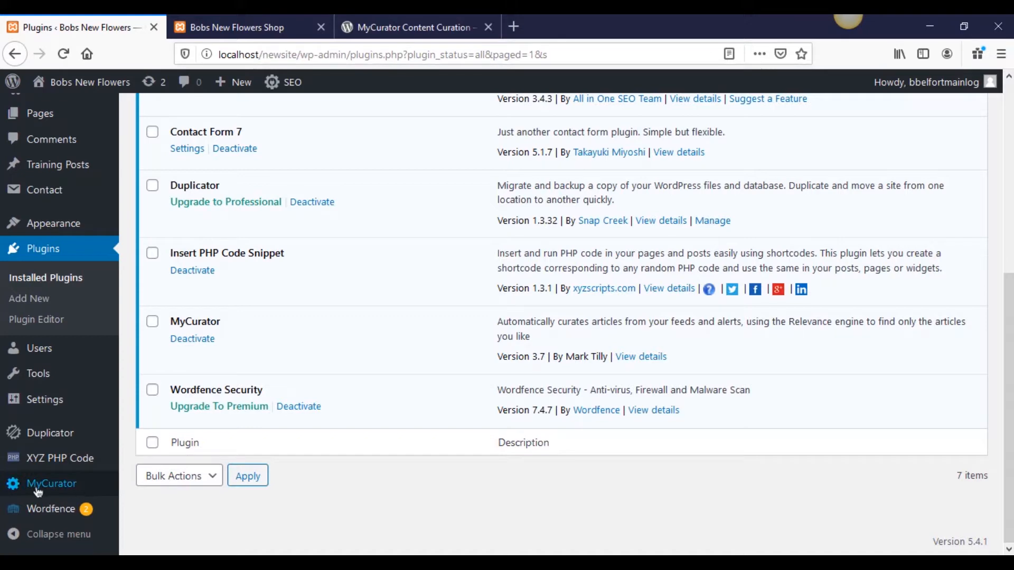
mouse_move(72, 485)
left_click(154, 338)
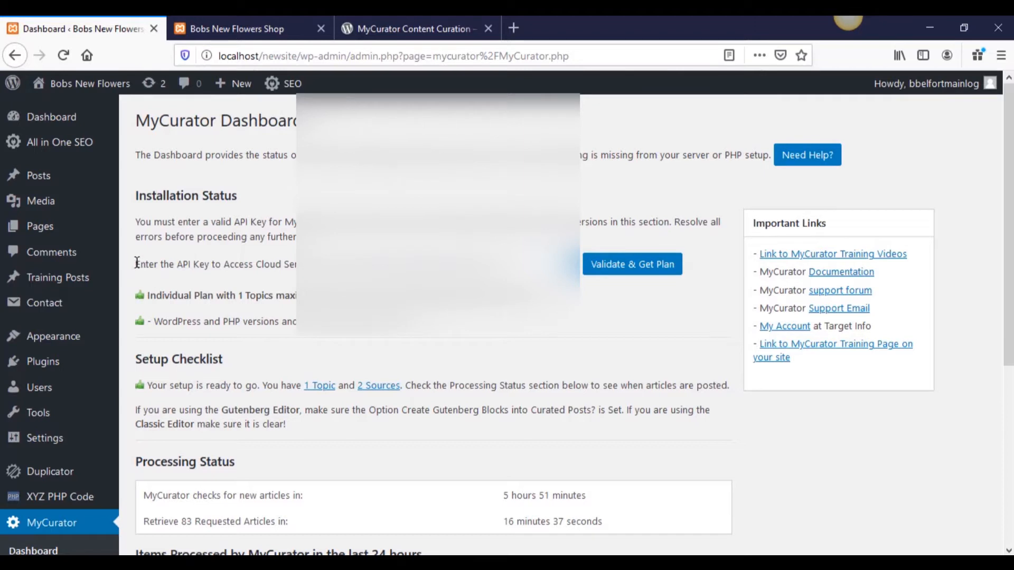
Step: Examine the MyCurator dashboard's API key entry, setup checklist, processing status and items processed in the last 24 hours
left_click_drag(136, 263, 338, 263)
left_click(422, 264)
left_click(645, 301)
scroll(596, 314, "down", 4)
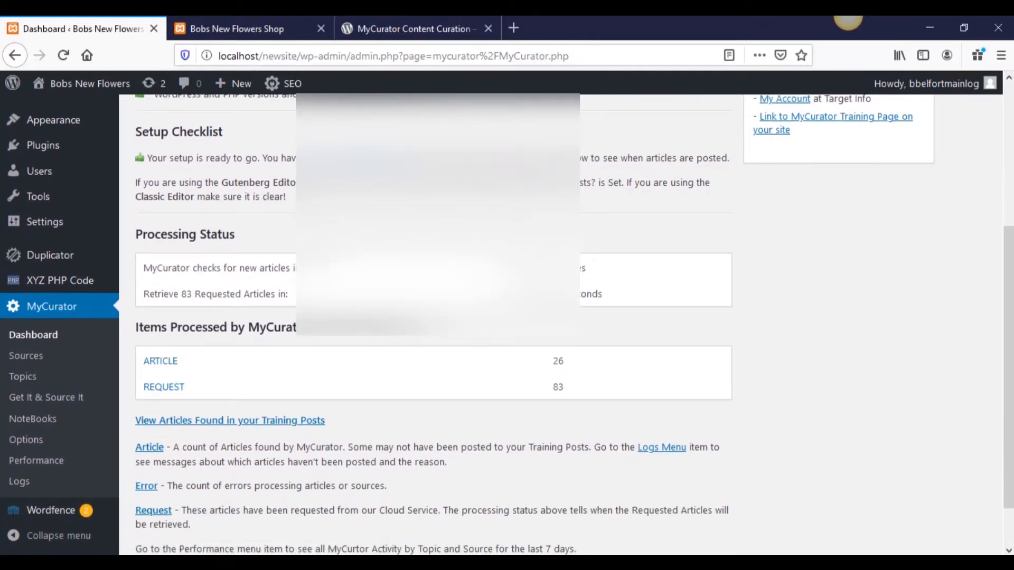
scroll(272, 307, "up", 3)
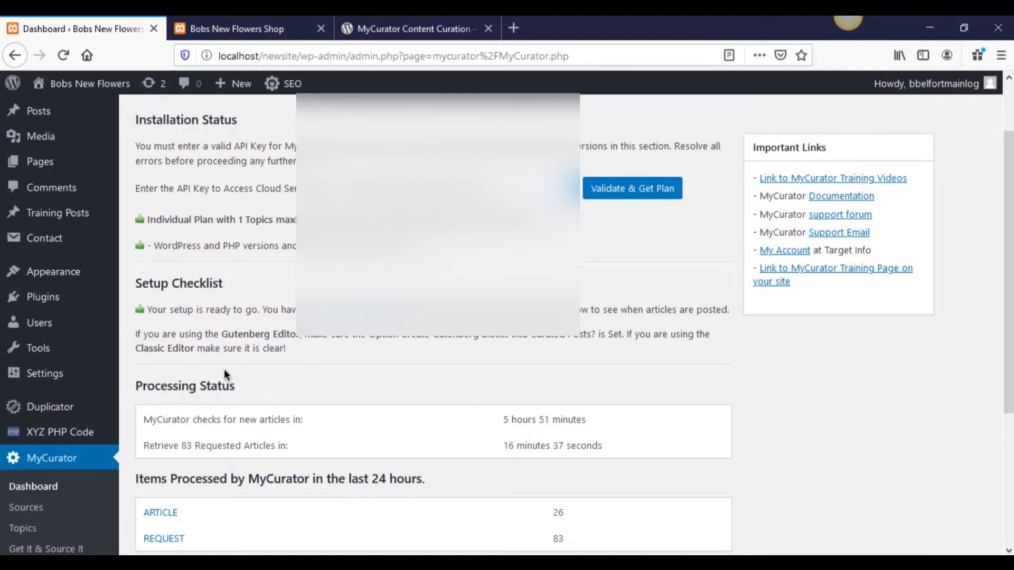
scroll(227, 412, "down", 1)
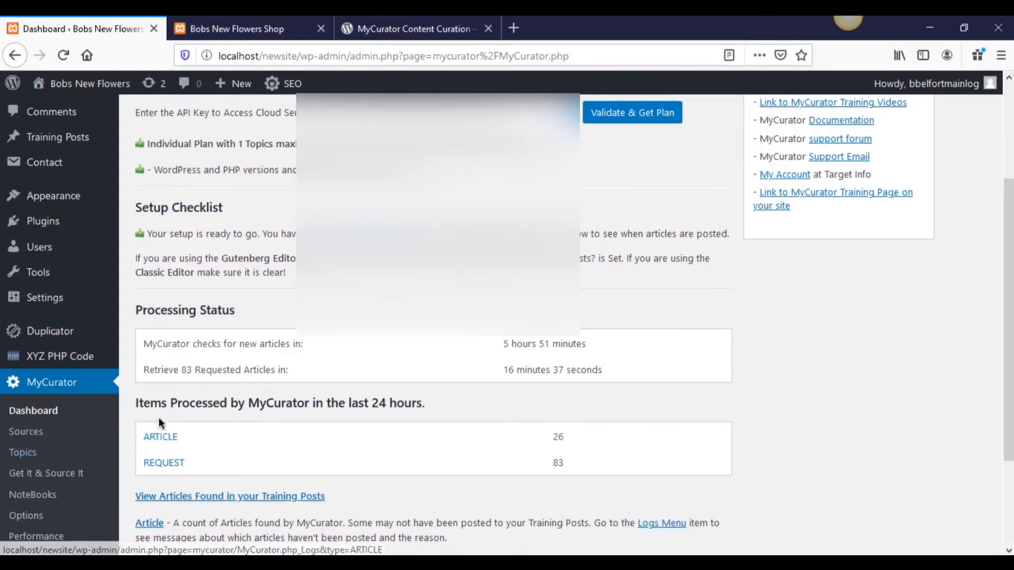
scroll(189, 413, "up", 1)
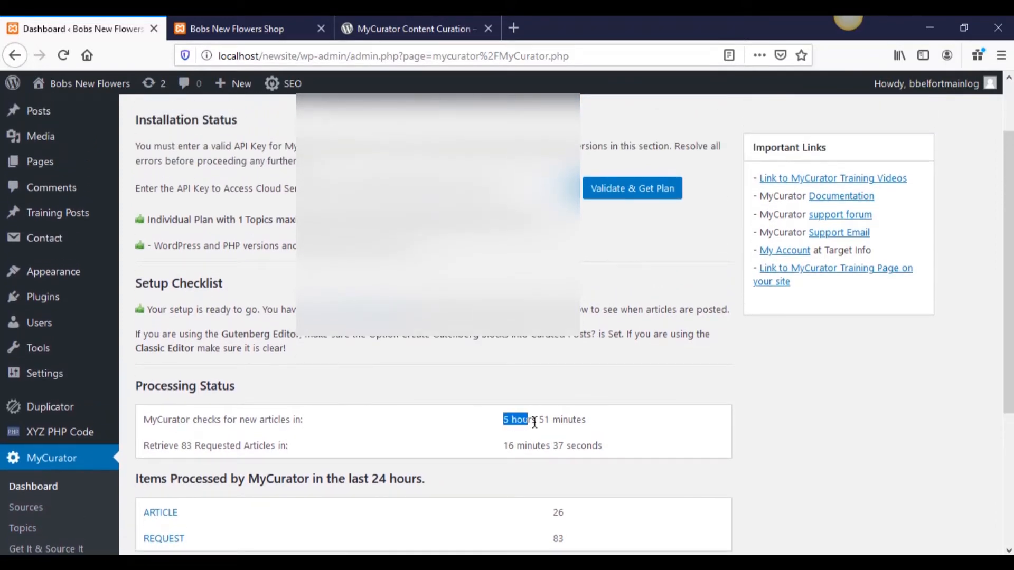
left_click_drag(535, 423, 595, 421)
left_click(514, 438)
scroll(330, 391, "down", 3)
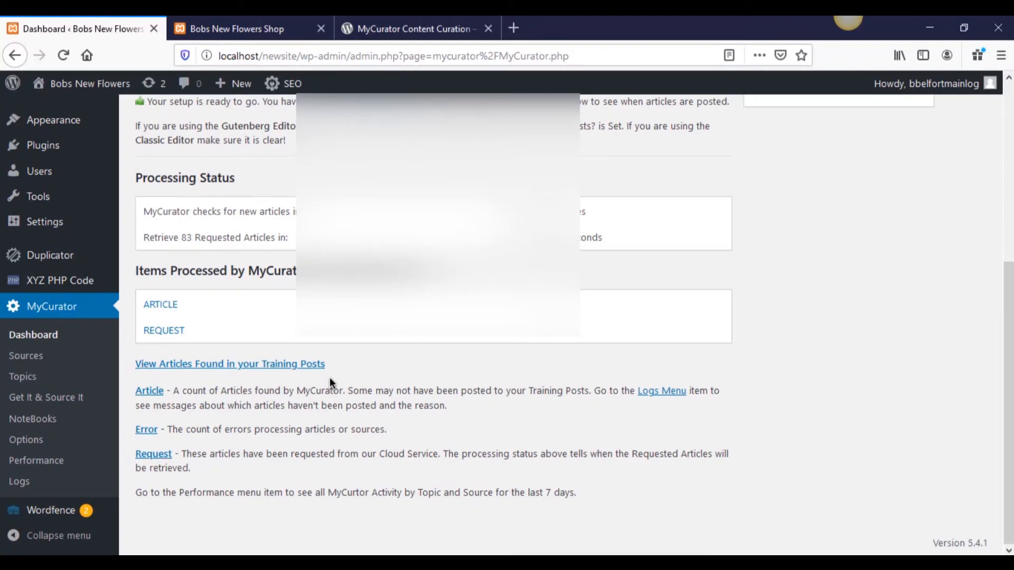
scroll(340, 375, "up", 3)
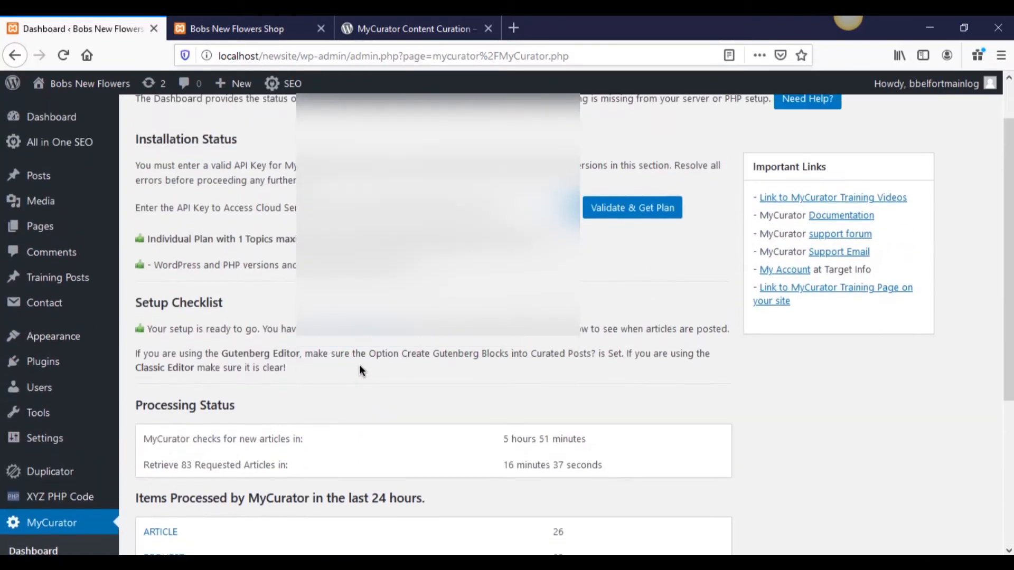
scroll(360, 369, "down", 3)
scroll(338, 372, "up", 2)
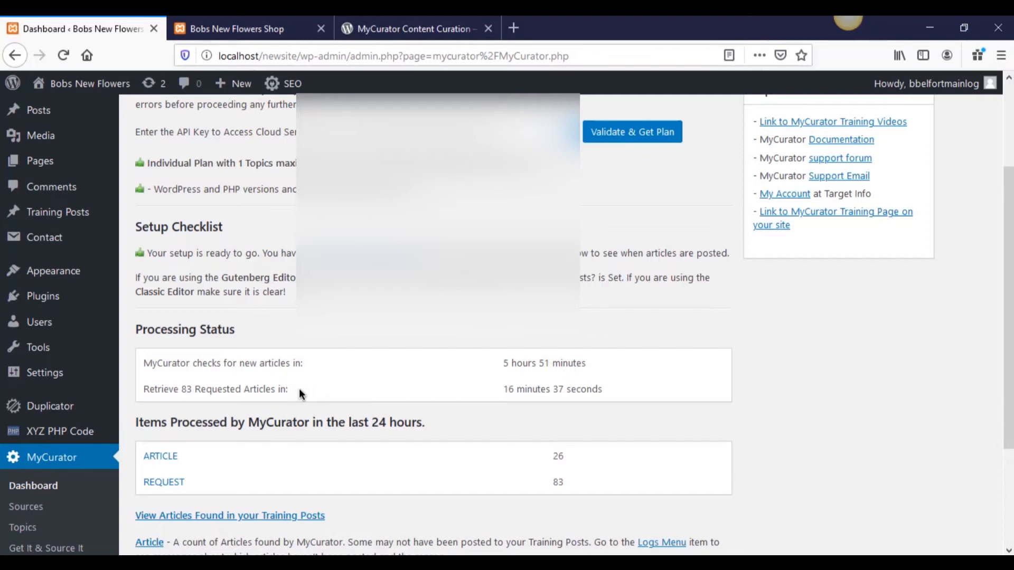
Step: Open the MyCurator logs for the ARTICLE type and look through the logged articles
left_click(172, 461)
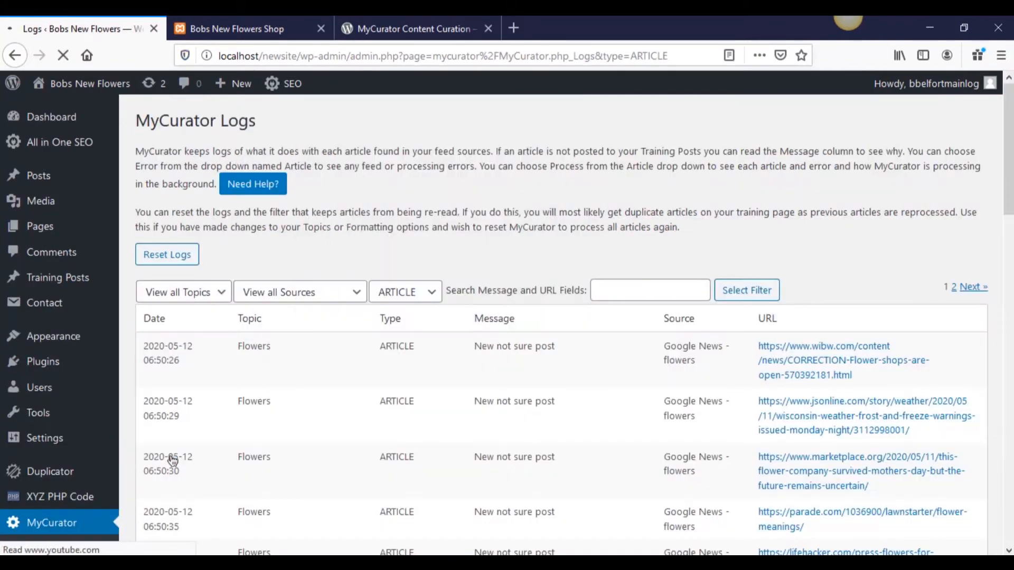
scroll(280, 455, "down", 3)
scroll(280, 453, "up", 2)
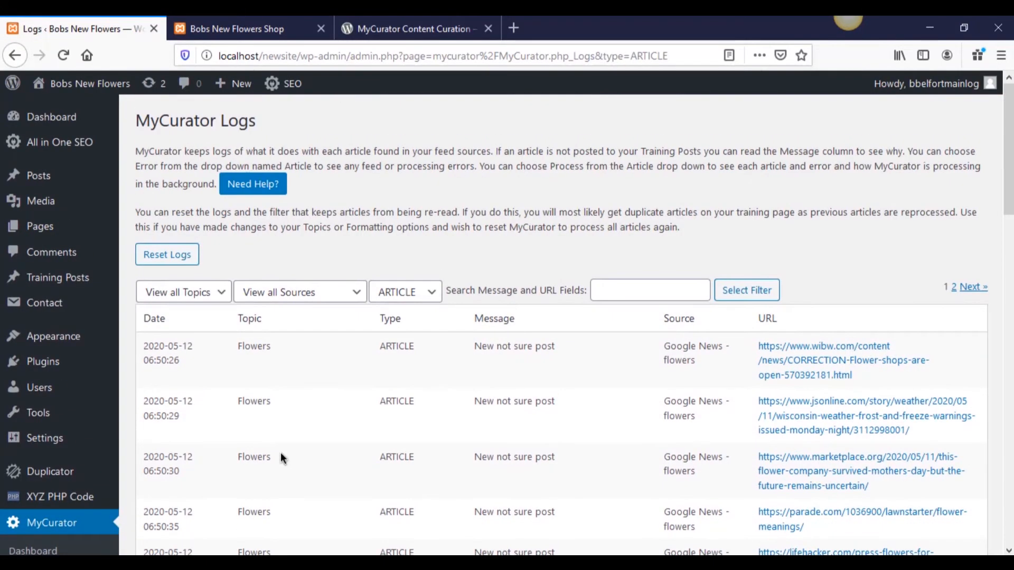
scroll(281, 452, "down", 5)
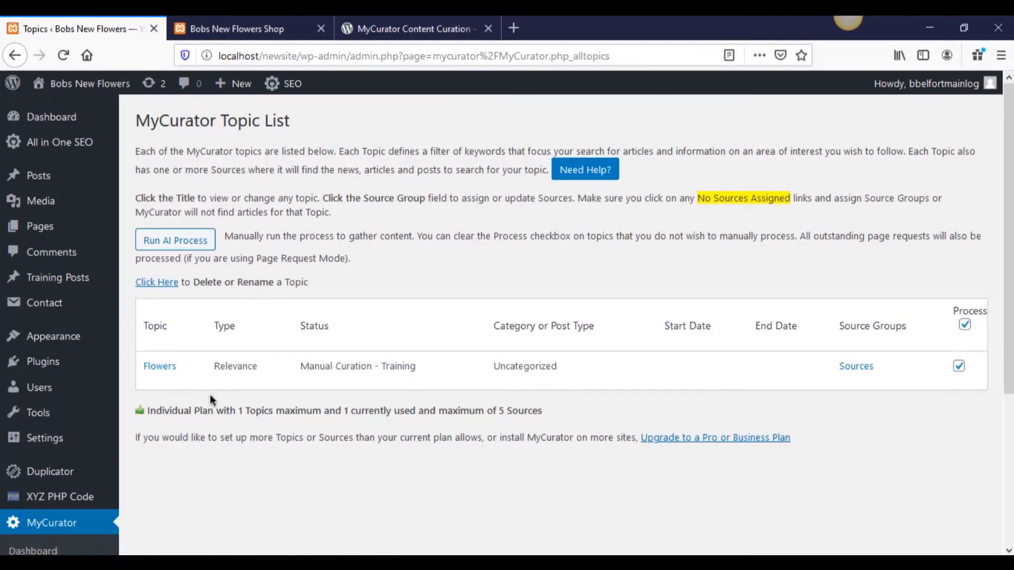
Step: Return to the MyCurator dashboard and open the articles found in the Training Posts
scroll(210, 477, "down", 4)
left_click(50, 334)
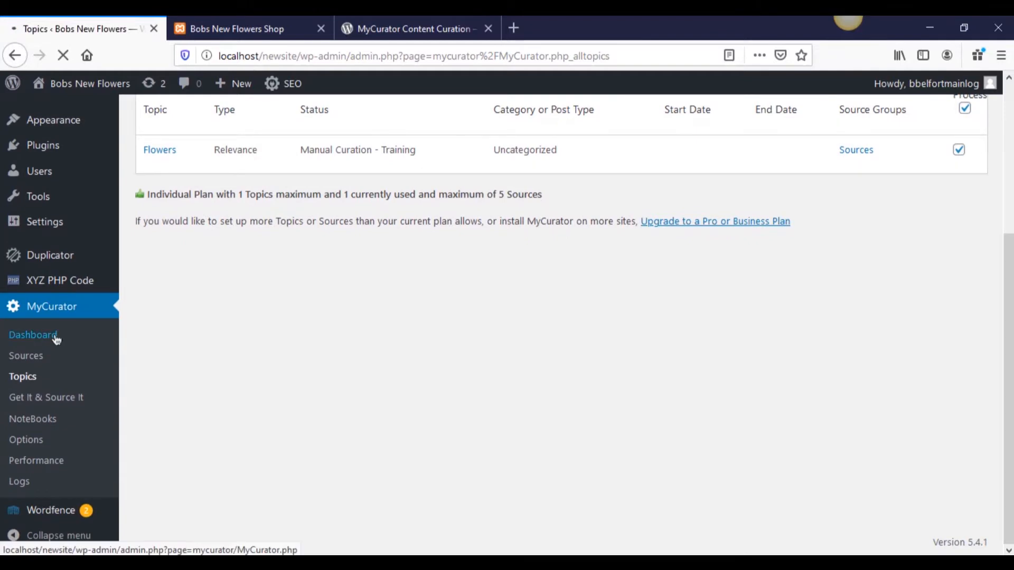
scroll(345, 340, "down", 5)
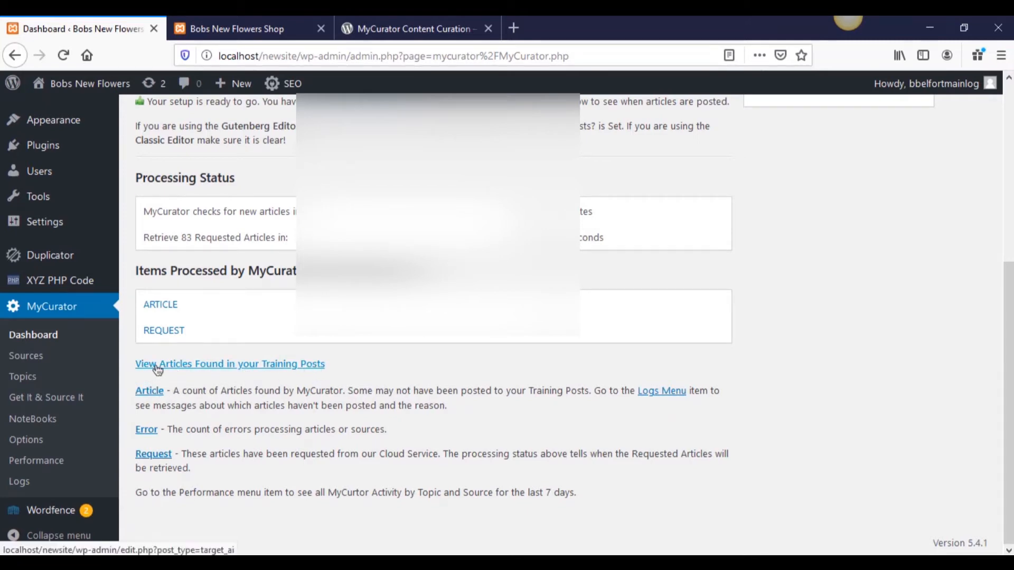
left_click(290, 369)
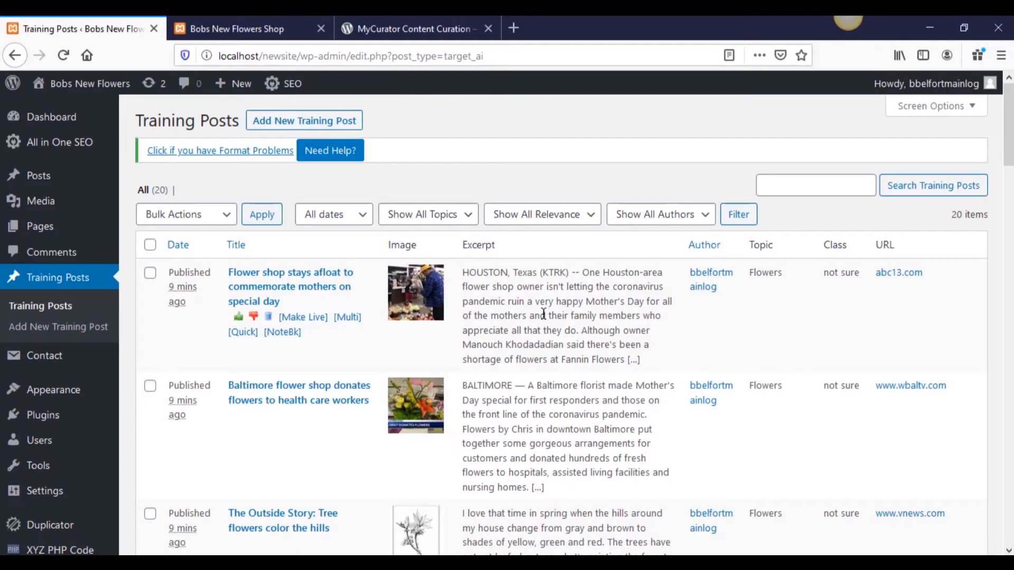
Step: Look through the training posts gathered for the Flowers topic, examining their titles, images, excerpts, classes and source sites
scroll(546, 319, "down", 10)
scroll(546, 319, "down", 15)
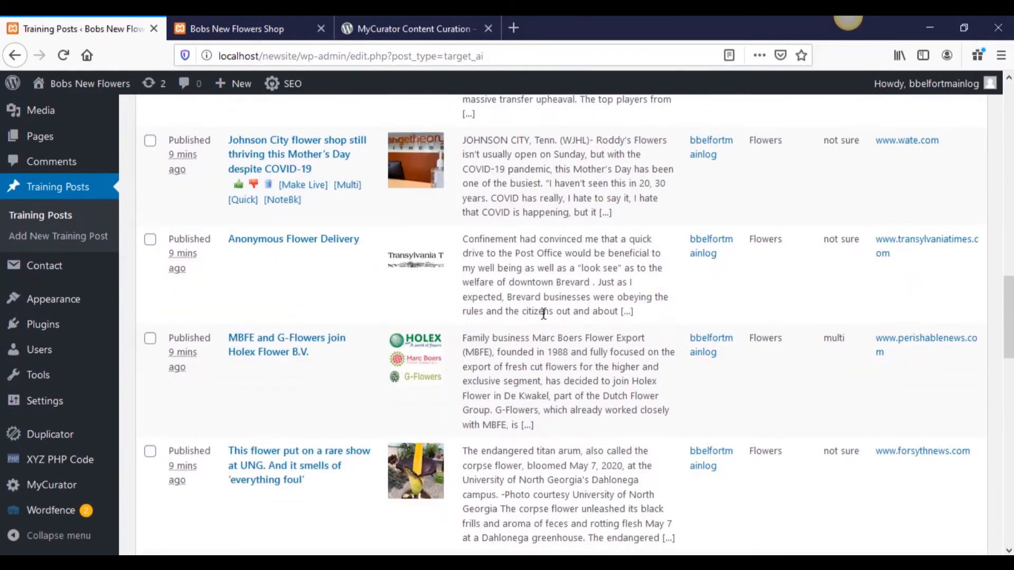
scroll(542, 312, "up", 12)
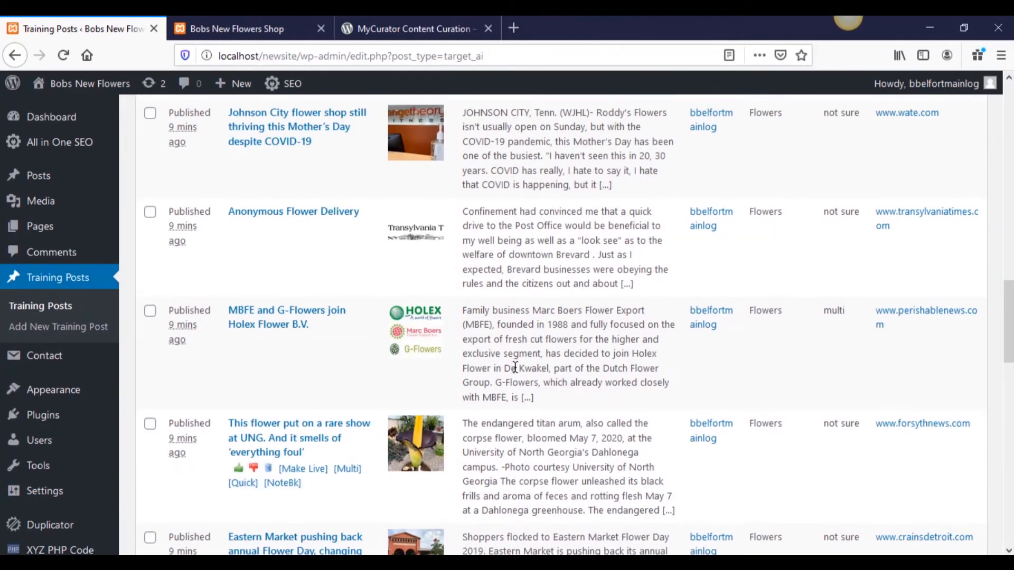
scroll(509, 365, "up", 4)
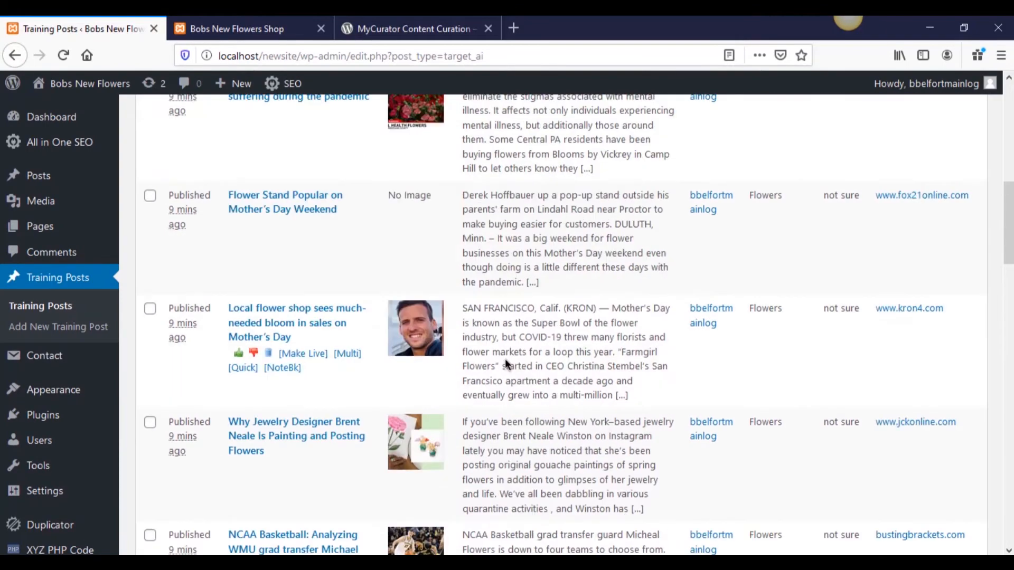
scroll(489, 359, "down", 1)
scroll(480, 338, "up", 4)
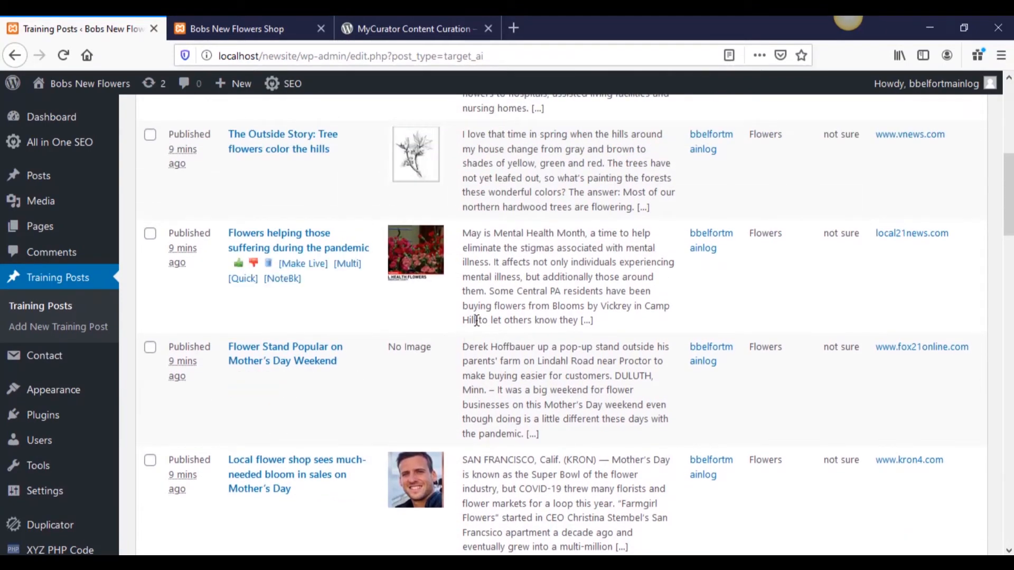
scroll(455, 317, "up", 6)
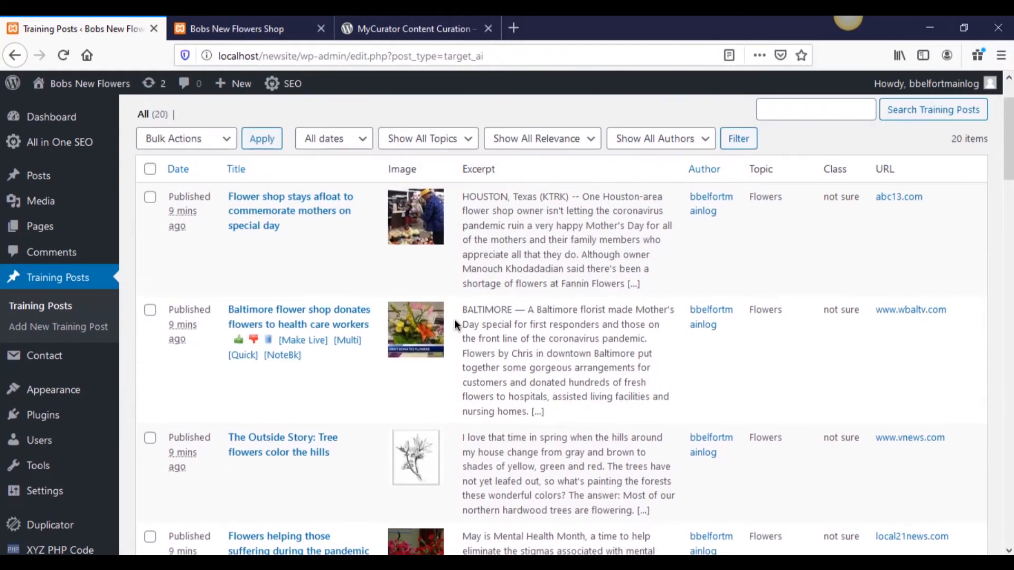
scroll(453, 320, "down", 9)
scroll(453, 325, "down", 9)
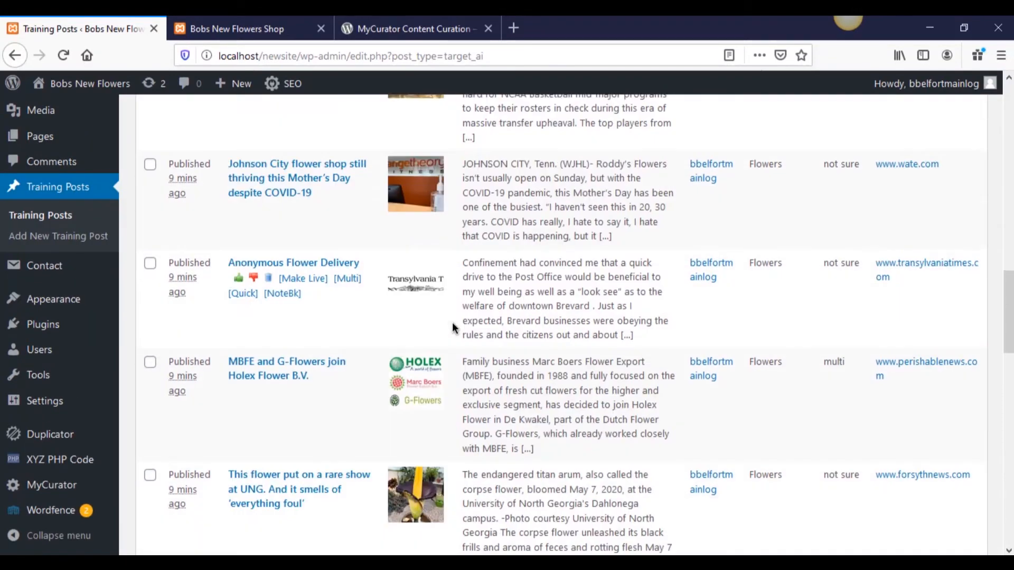
scroll(452, 323, "down", 5)
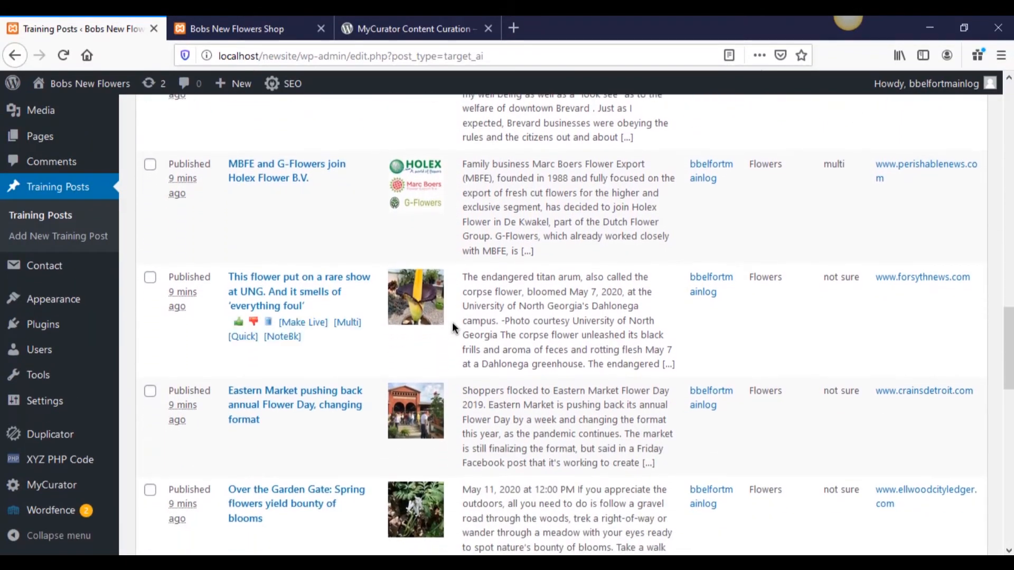
scroll(452, 323, "down", 10)
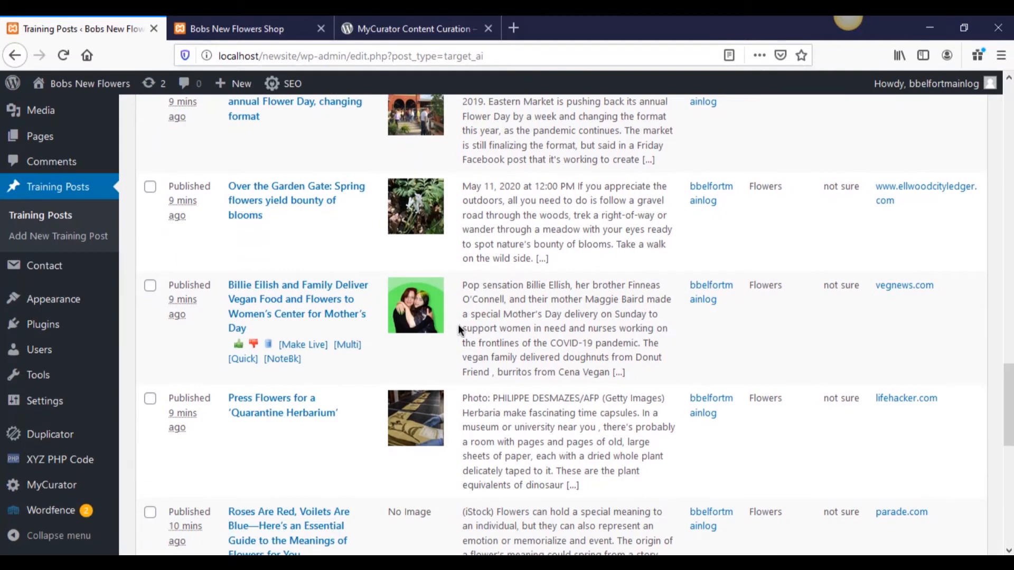
scroll(455, 324, "up", 5)
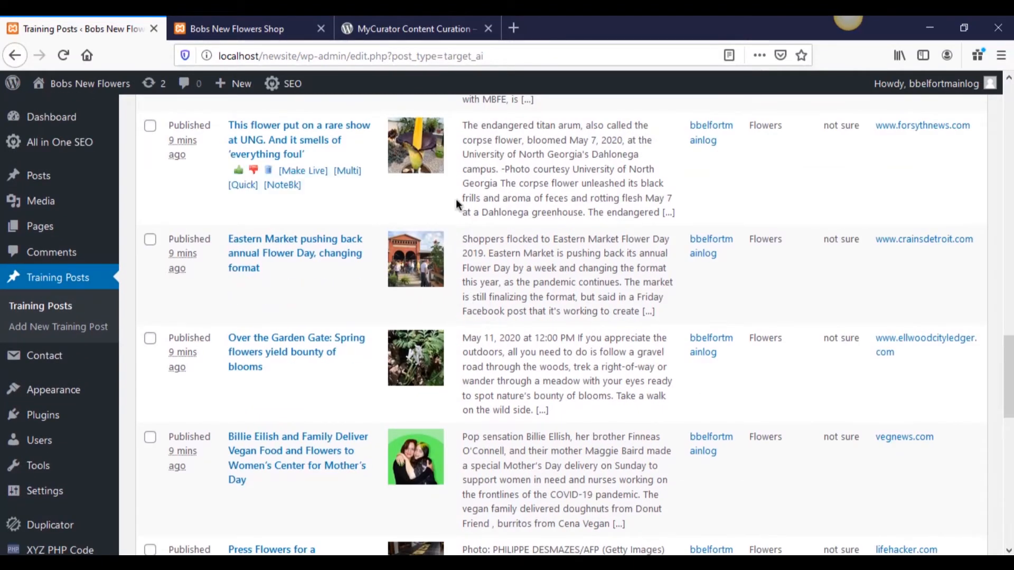
scroll(452, 296, "up", 1)
scroll(452, 296, "up", 20)
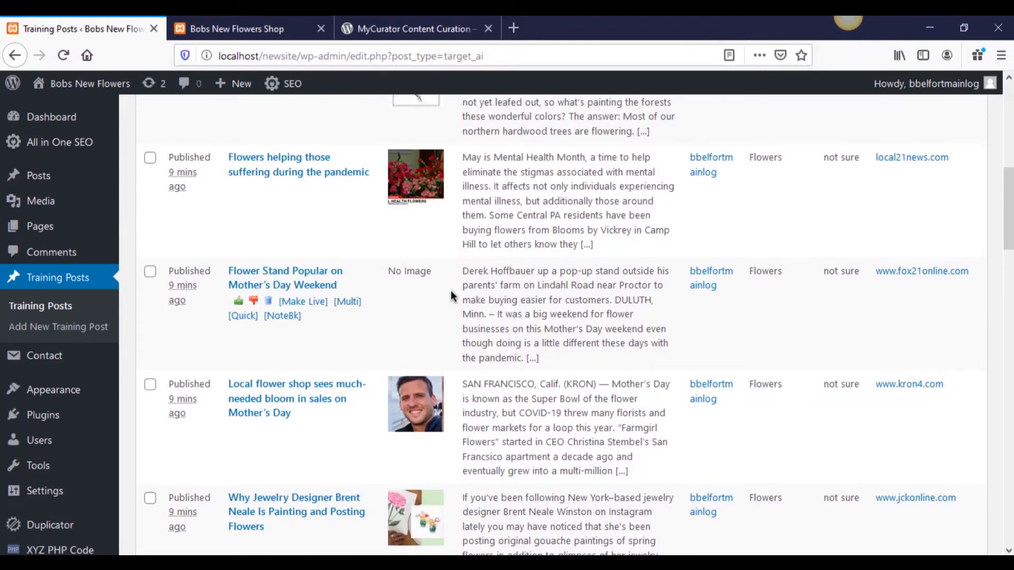
scroll(452, 296, "down", 7)
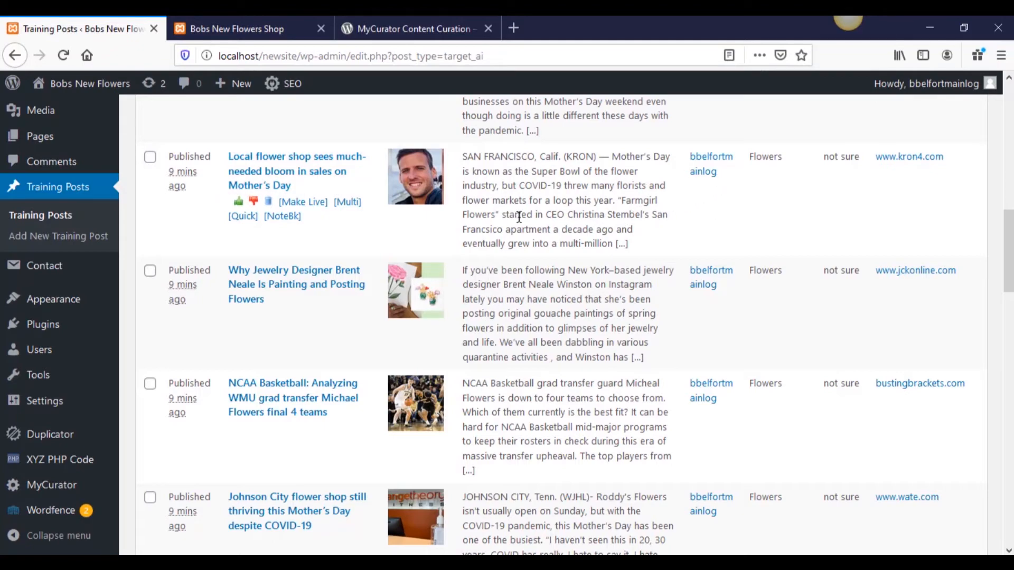
scroll(513, 234, "down", 7)
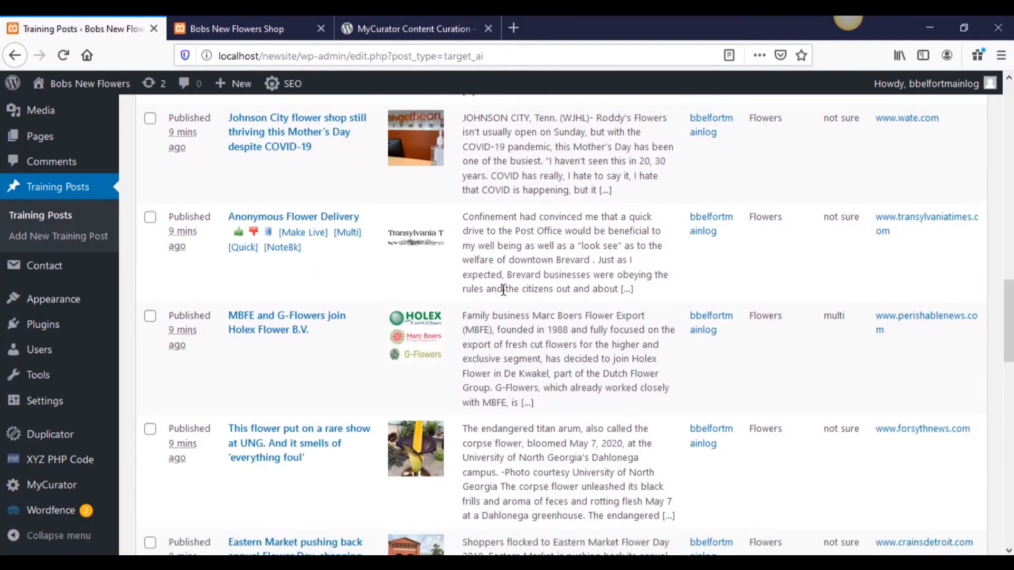
Step: Make the training post "Local flower shop sees much-needed bloom in sales on Mother's Day" live and review its quote and original-page link in the editor
scroll(502, 289, "up", 10)
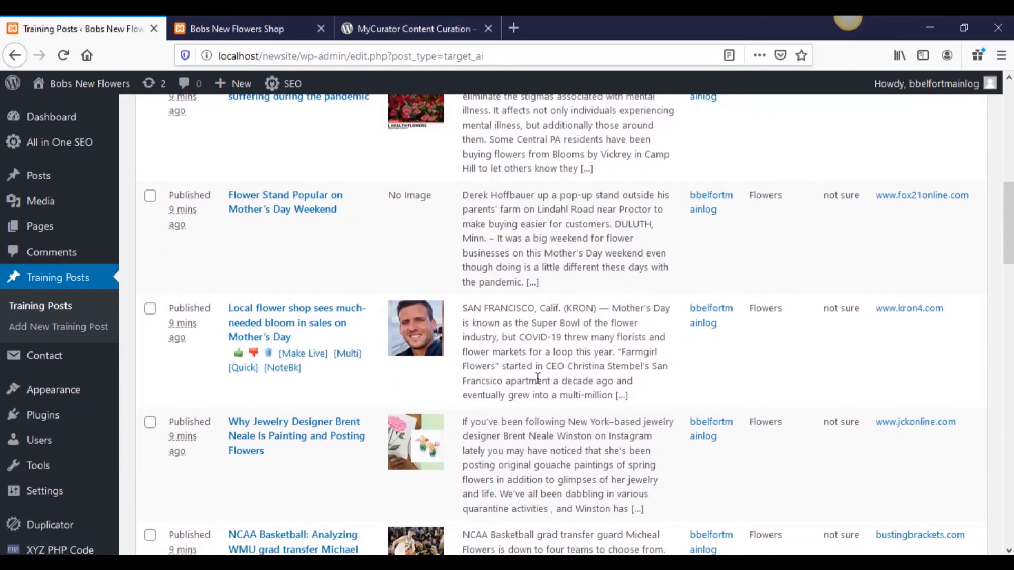
left_click(305, 354)
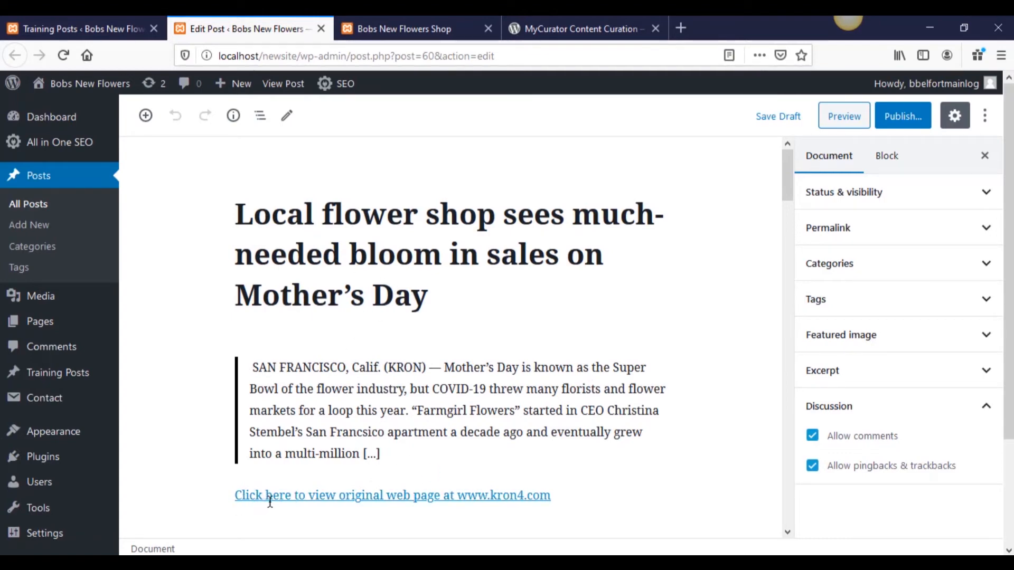
left_click_drag(327, 490, 532, 492)
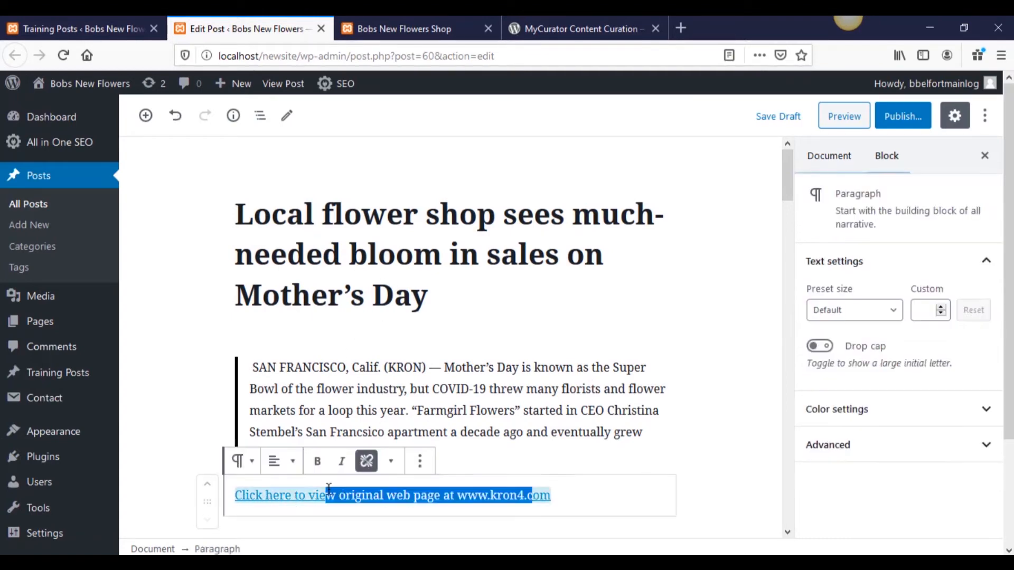
left_click(454, 436)
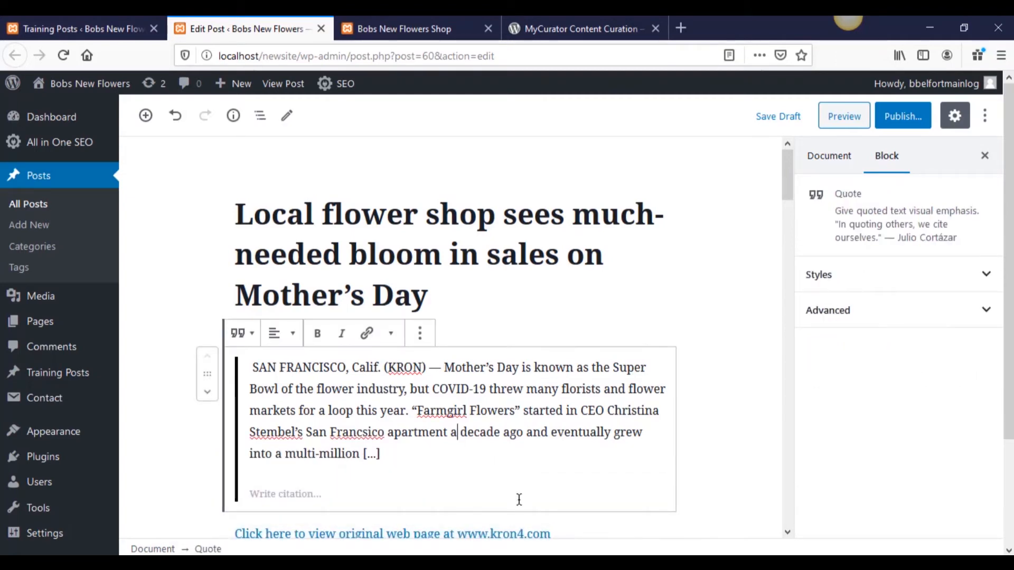
scroll(465, 475, "down", 3)
triple_click(417, 390)
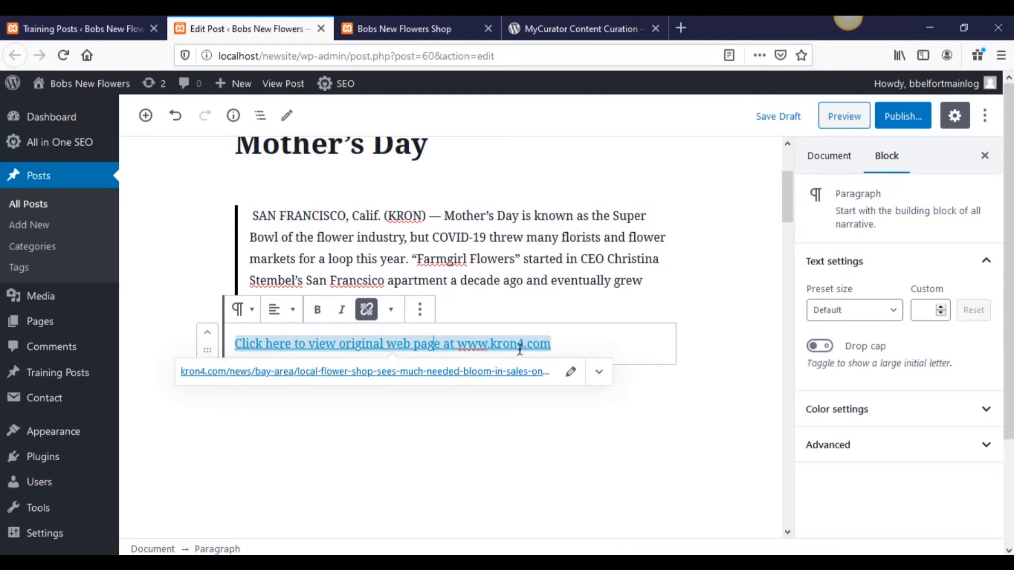
left_click(532, 290)
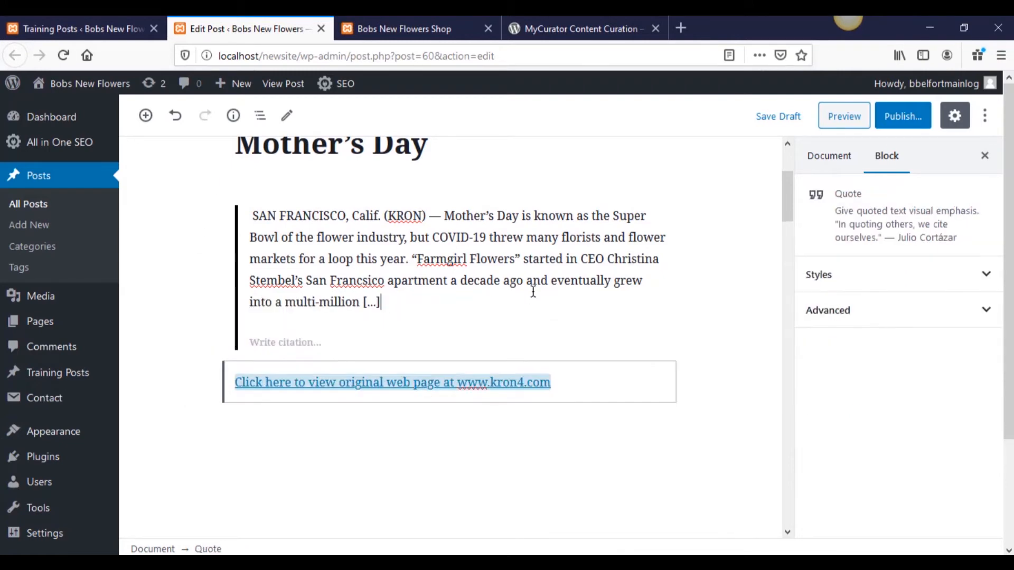
left_click(731, 302)
scroll(732, 302, "up", 2)
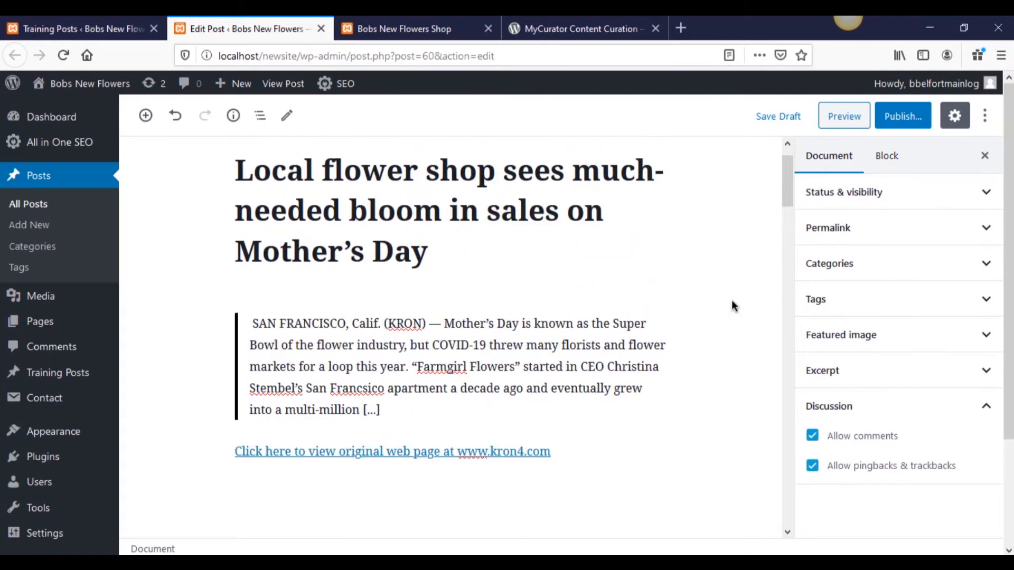
scroll(731, 302, "up", 1)
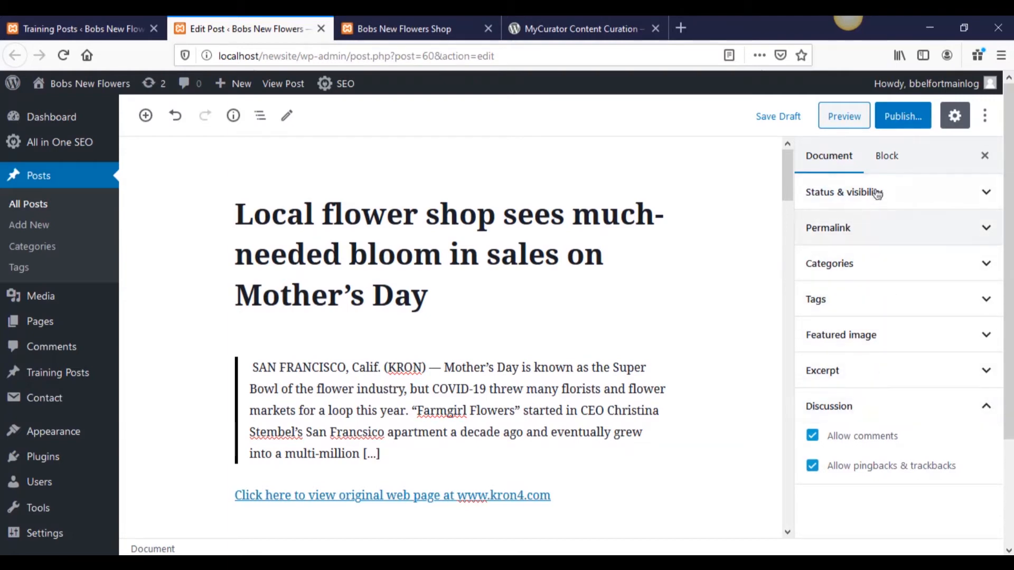
Step: Examine the post's status and visibility options, post format choices, permalink and featured image in the document settings
left_click(939, 194)
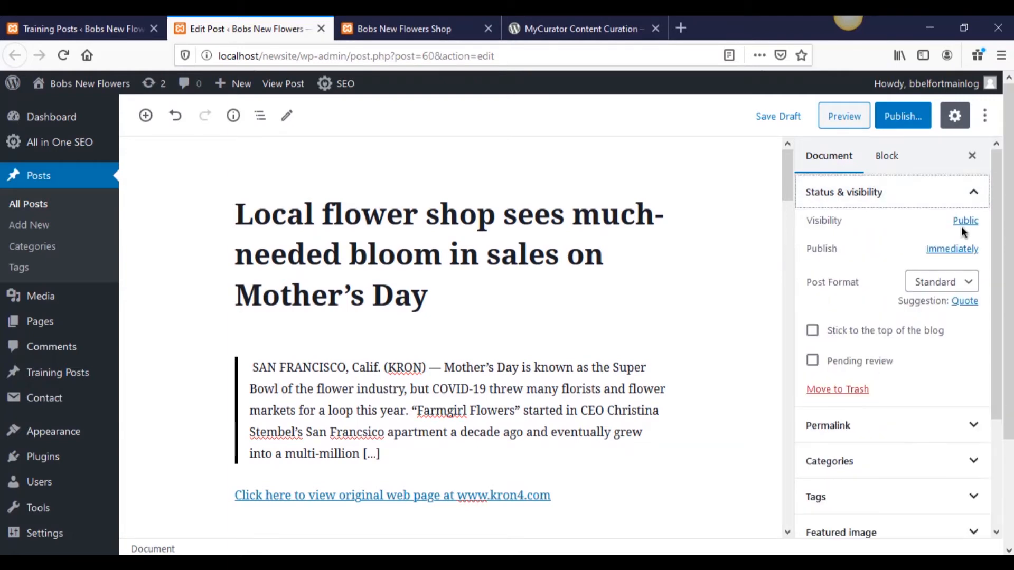
left_click(934, 282)
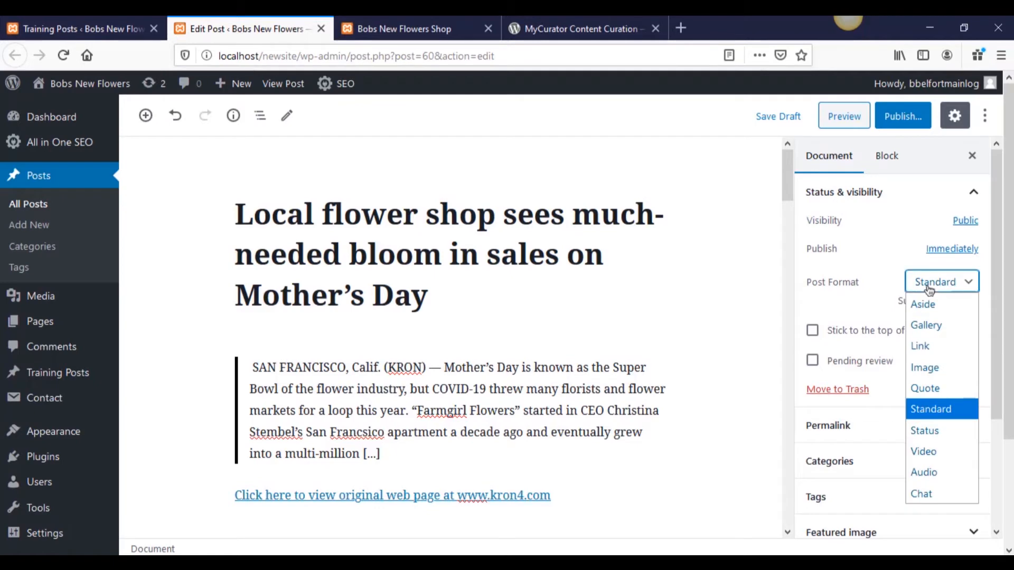
left_click(897, 284)
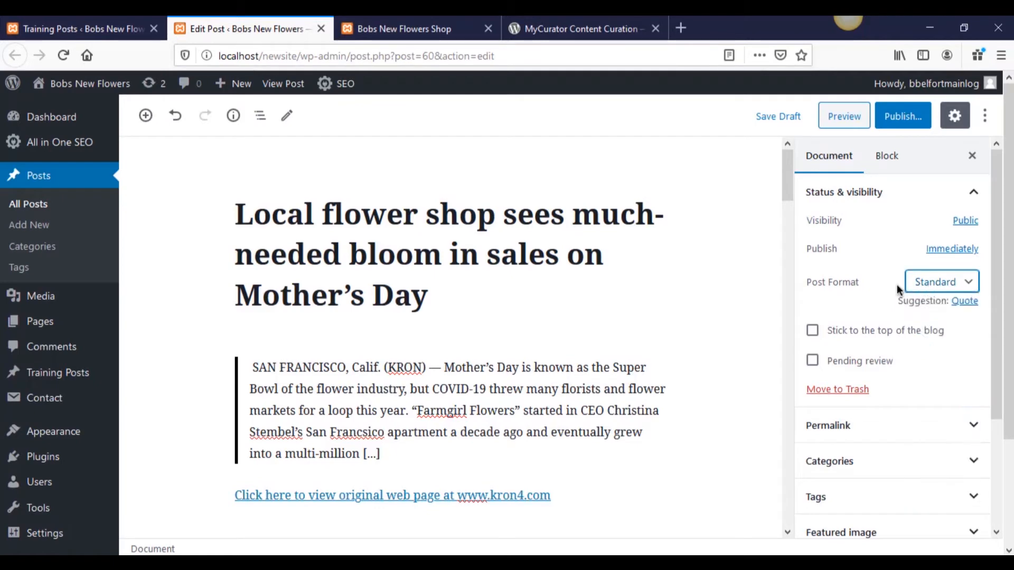
left_click(884, 193)
left_click(845, 241)
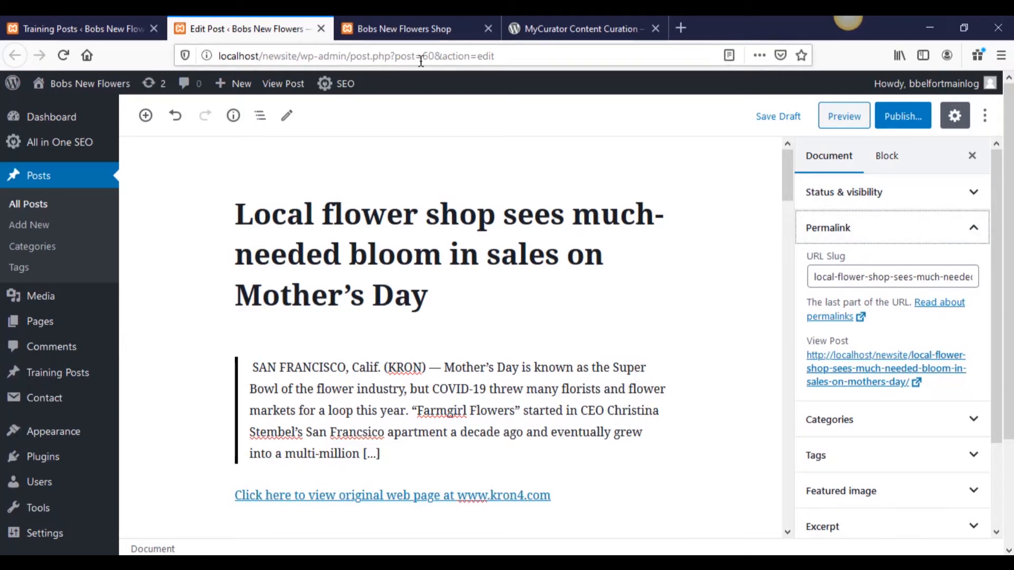
left_click(852, 236)
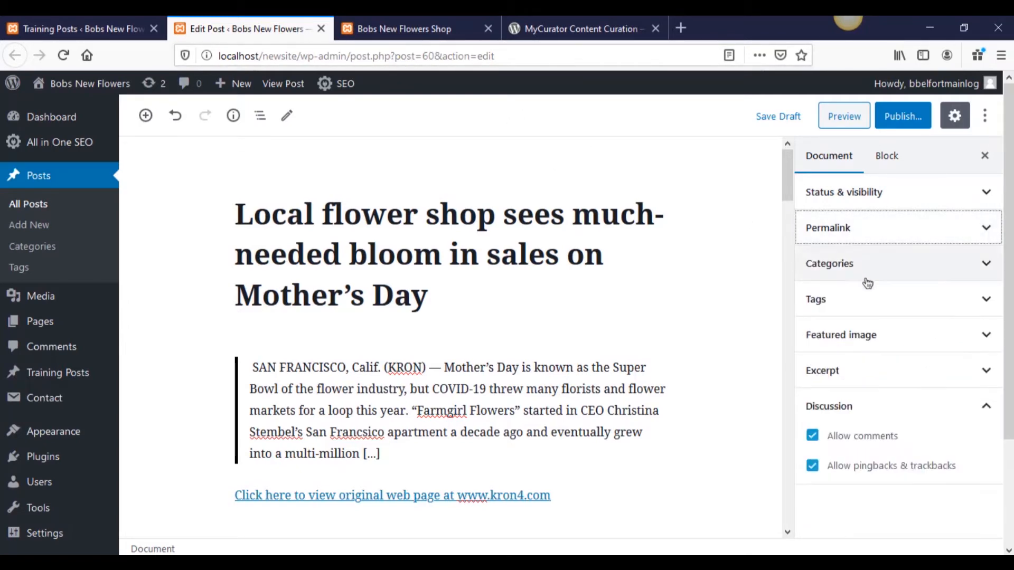
left_click(816, 341)
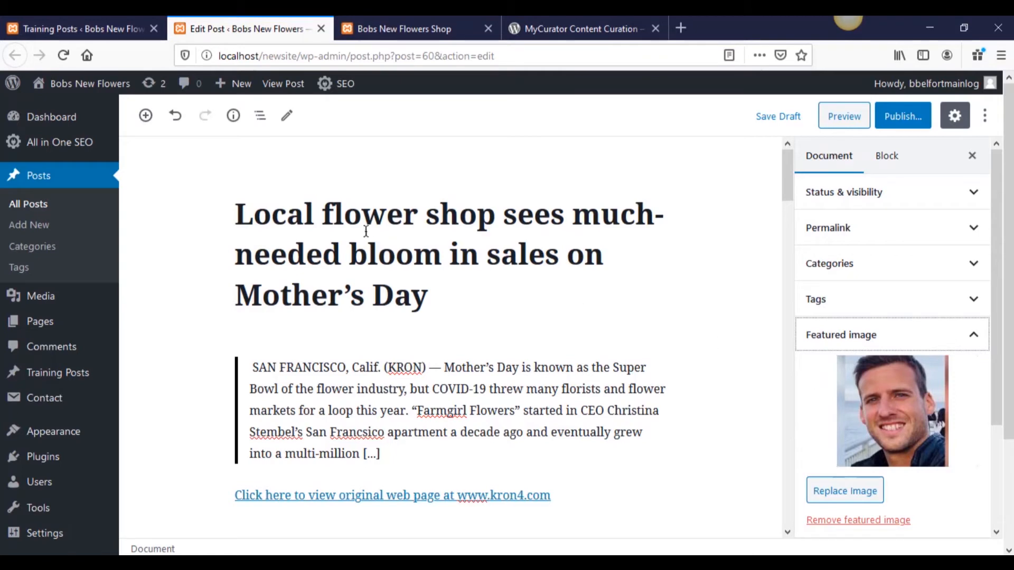
left_click(866, 337)
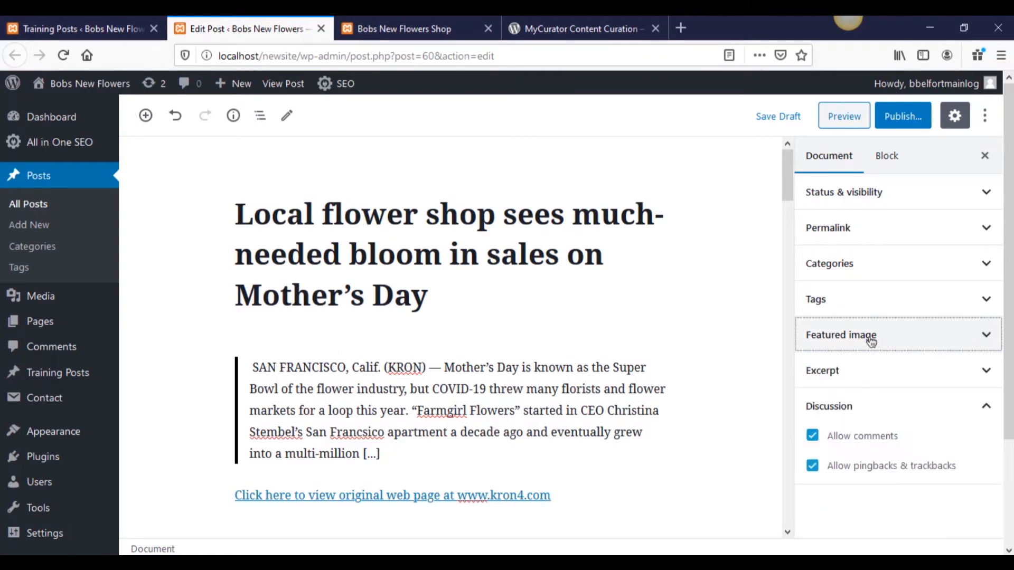
Step: Inspect the post's SEO preview snippet, title, description and keywords fields, and return to the start of the post
scroll(756, 357, "down", 9)
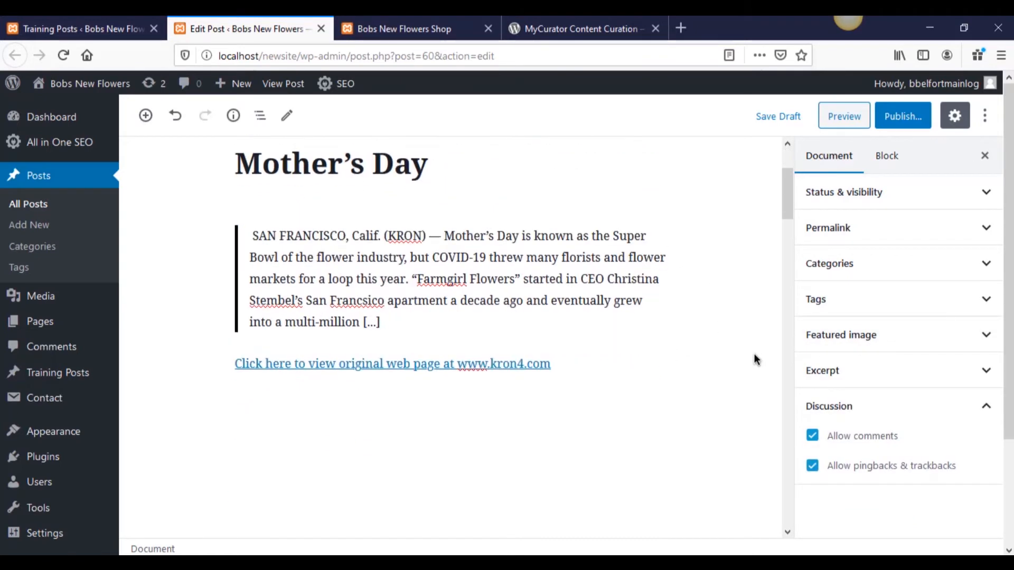
scroll(759, 357, "down", 4)
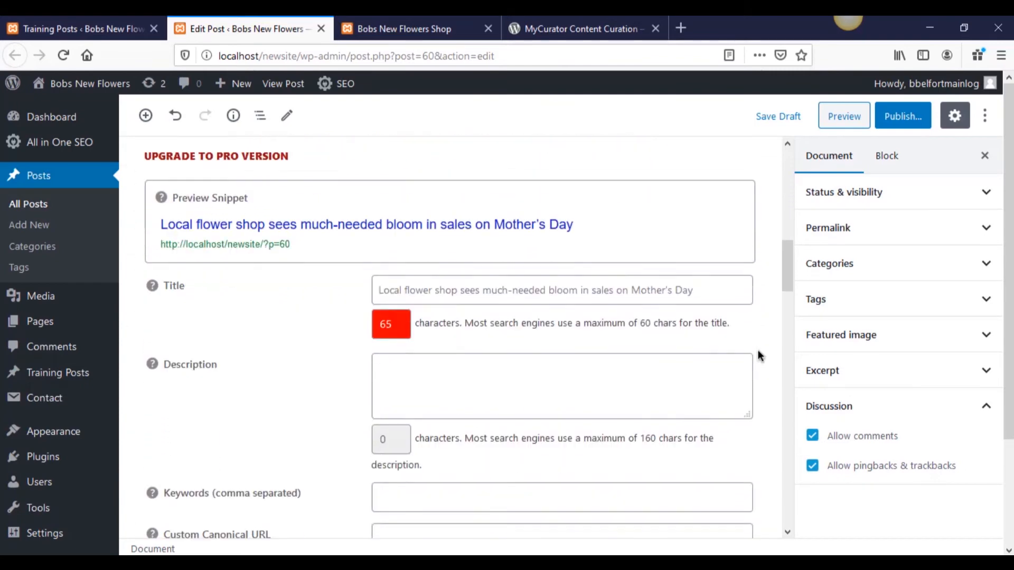
left_click(381, 357)
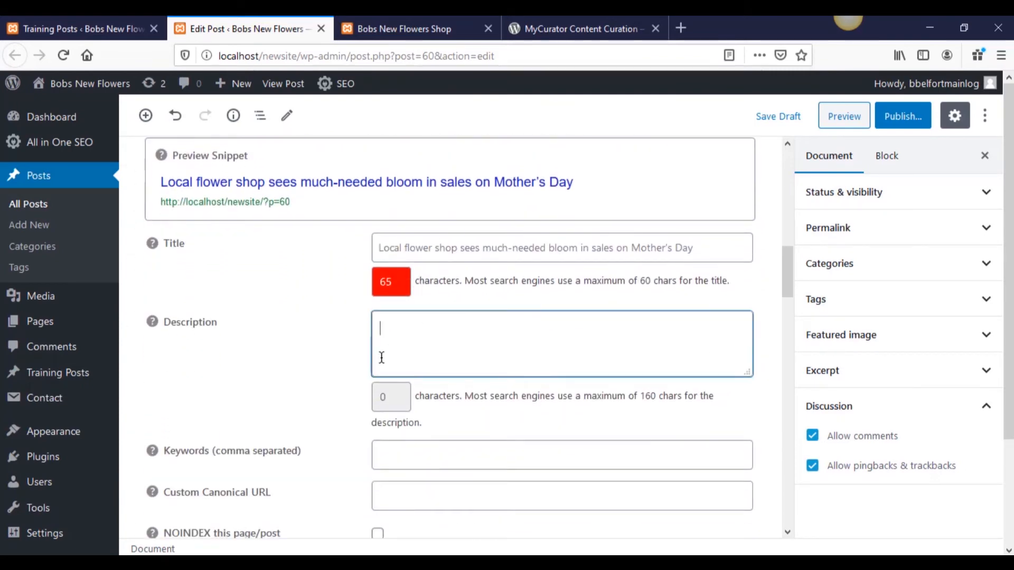
left_click(368, 457)
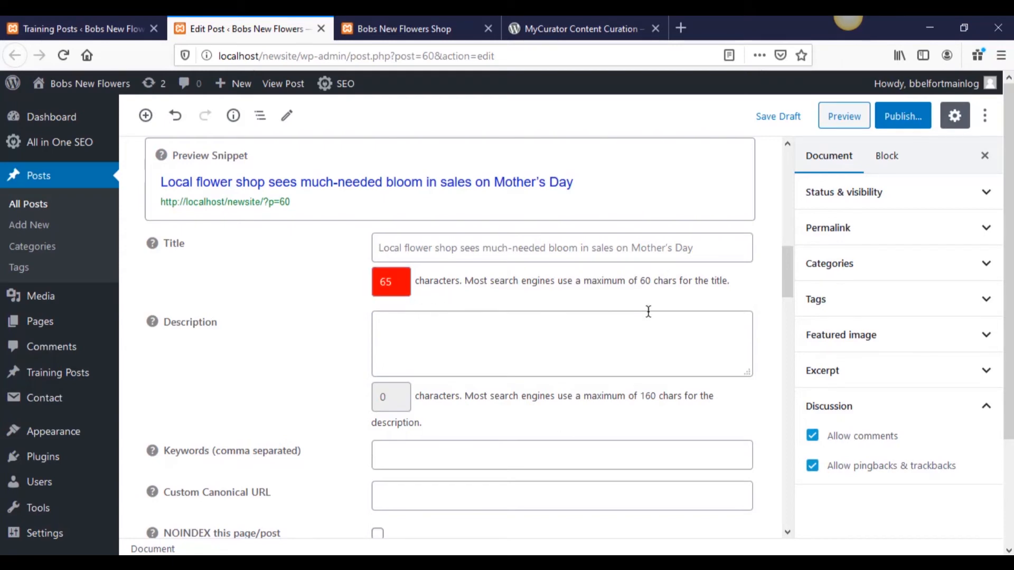
scroll(778, 315, "up", 10)
scroll(777, 312, "up", 4)
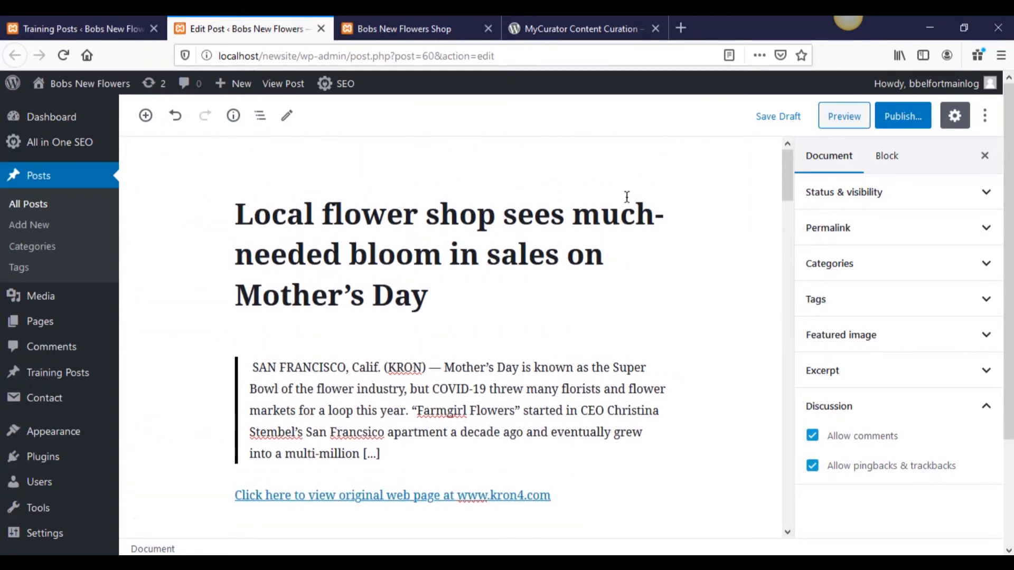
Step: Publish the post "Local flower shop sees much-needed bloom in sales on Mother's Day" and open the live post in a new browser tab
left_click(904, 123)
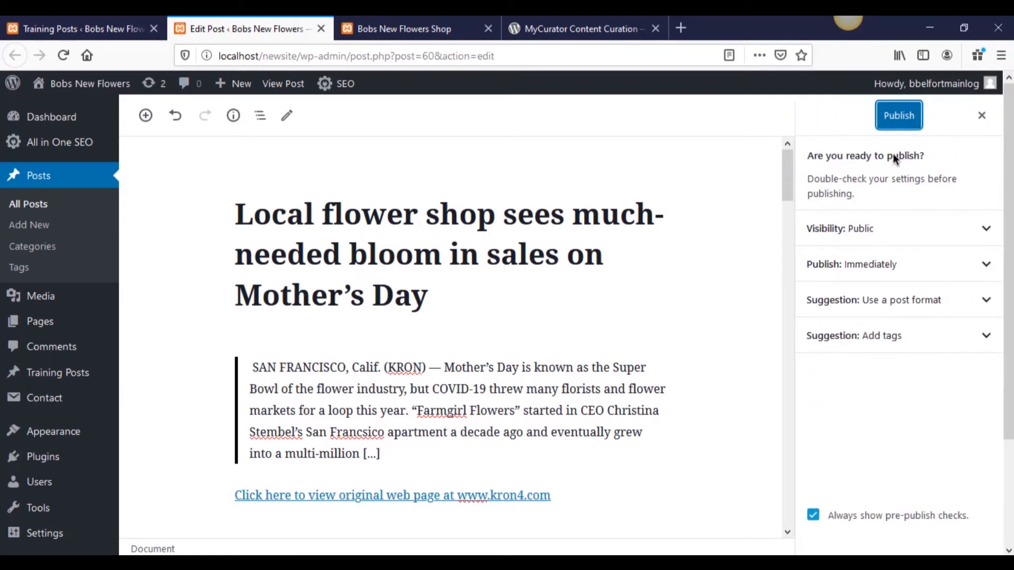
left_click(903, 127)
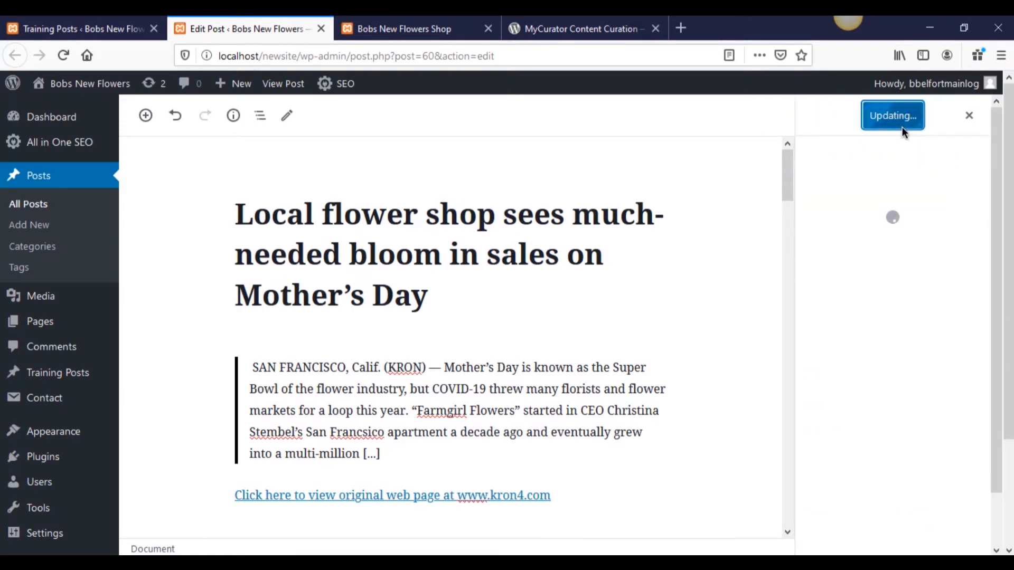
right_click(852, 295)
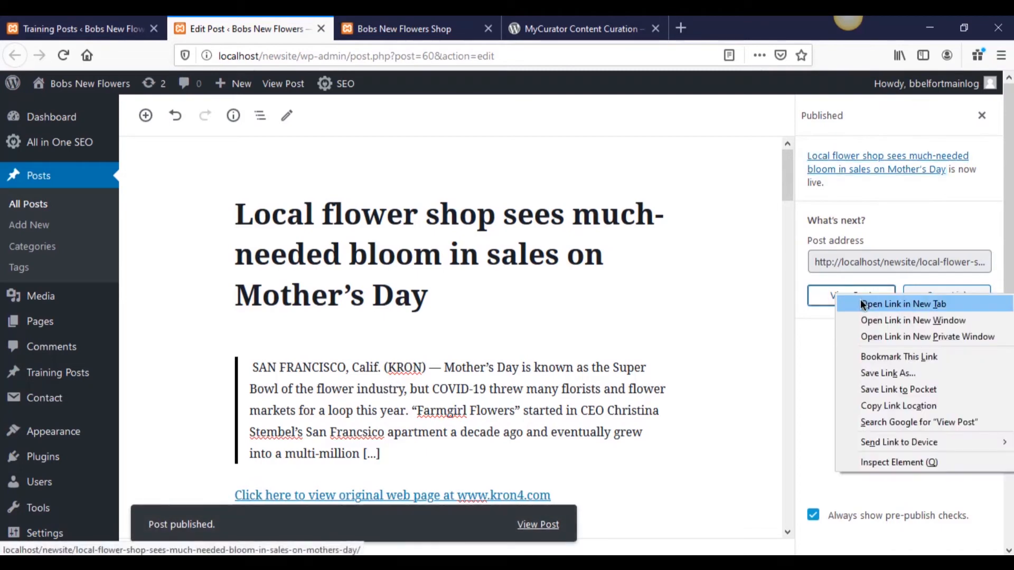
left_click(866, 304)
left_click(441, 26)
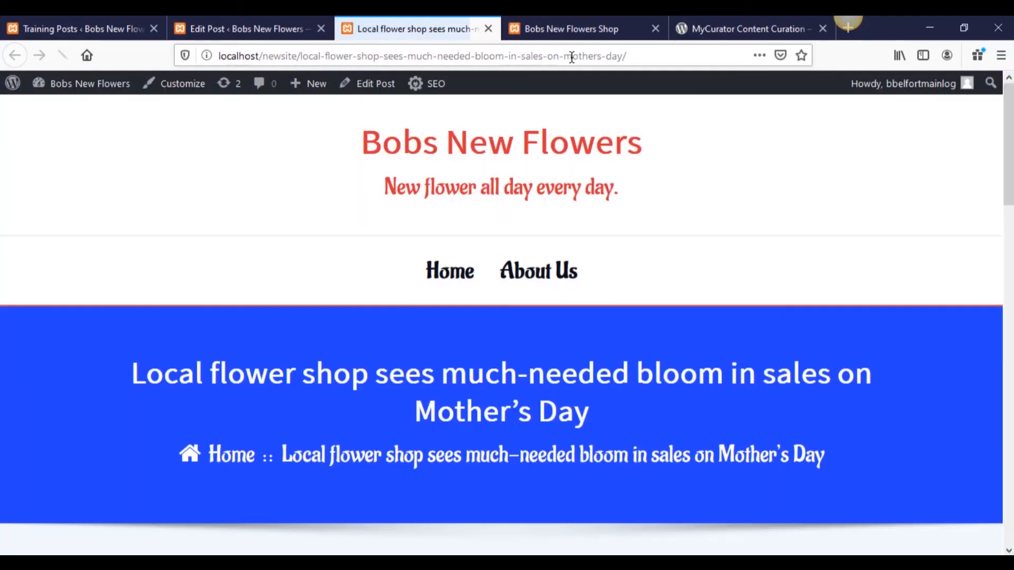
Step: Look through the published post, examining its header, featured image, quoted excerpt, original-page link and training icons
scroll(681, 194, "down", 10)
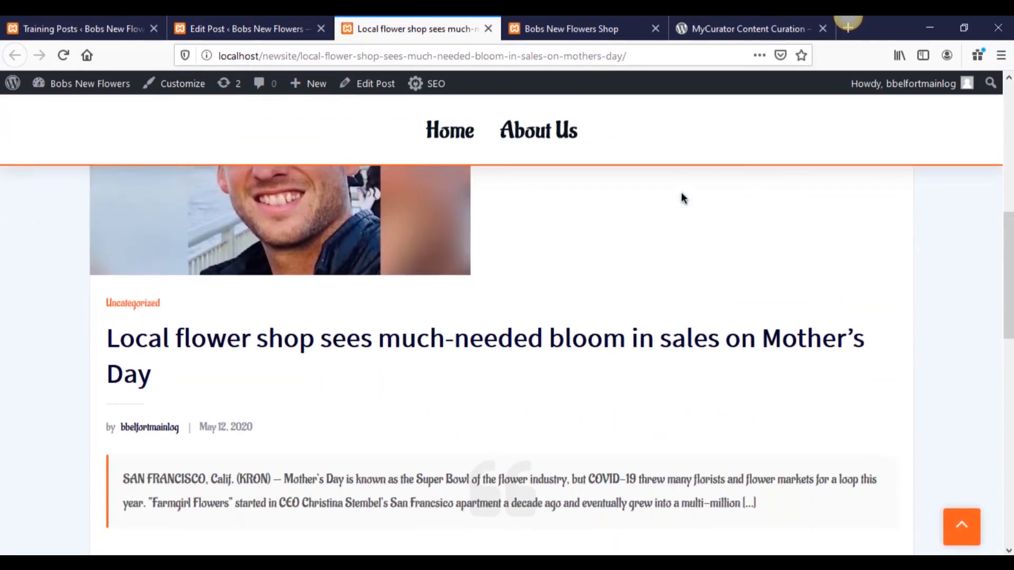
scroll(681, 194, "down", 5)
scroll(681, 194, "up", 3)
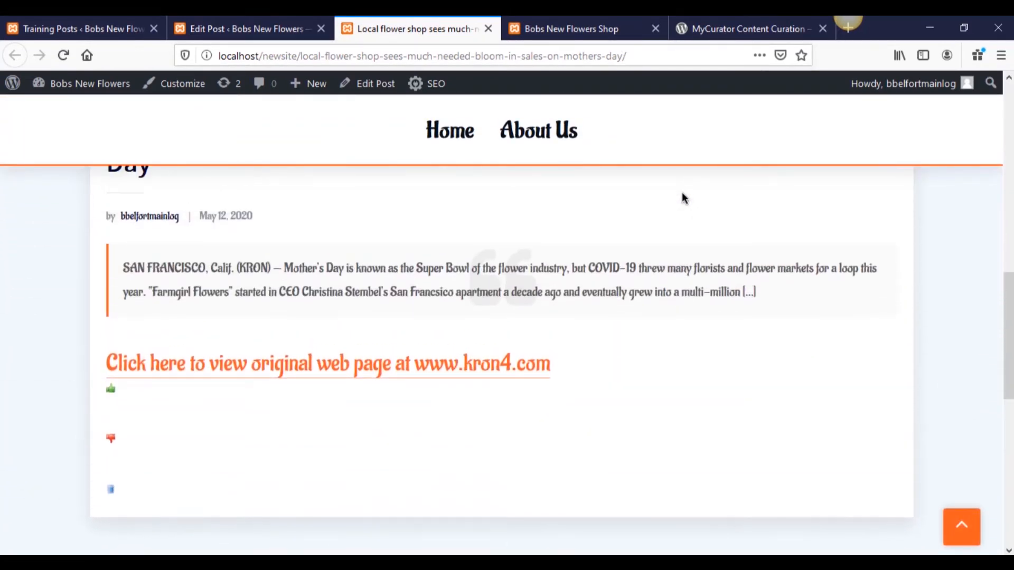
scroll(683, 195, "down", 2)
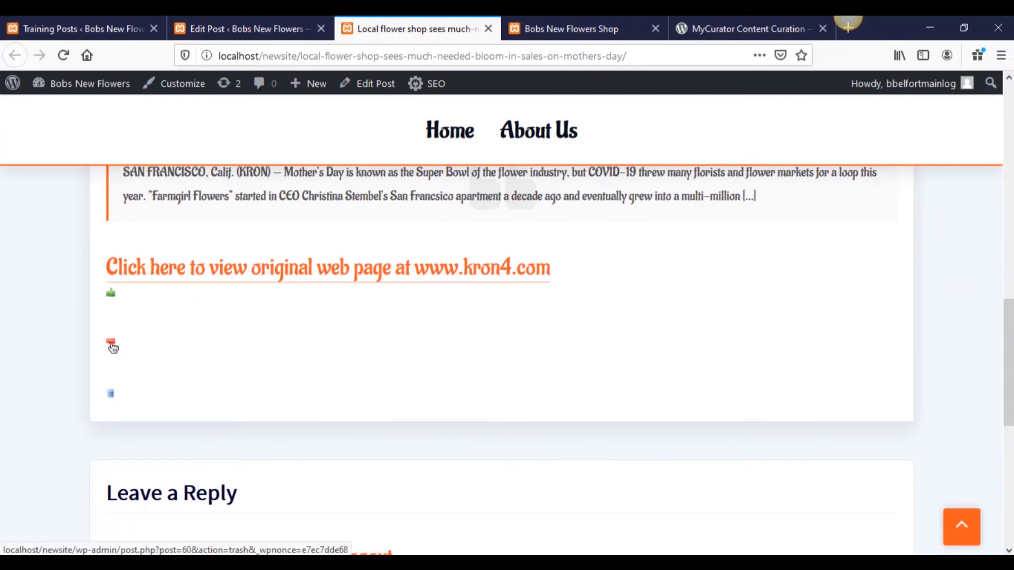
scroll(112, 401, "up", 4)
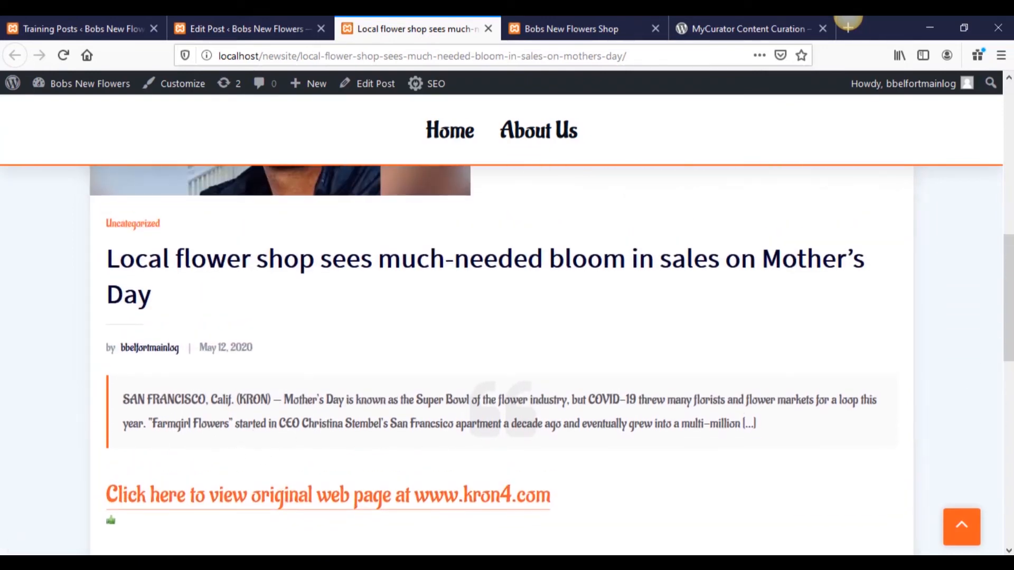
scroll(507, 348, "up", 2)
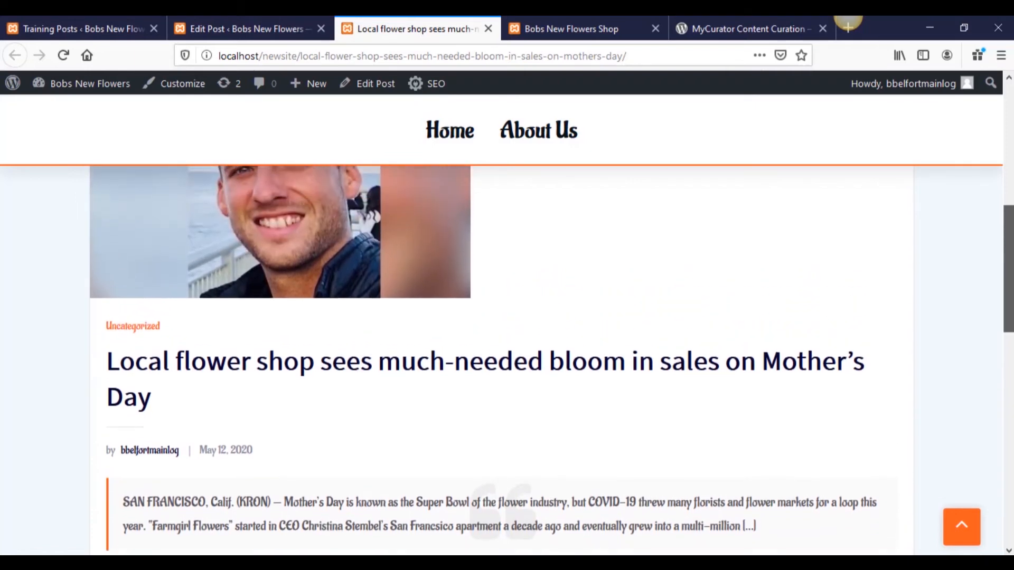
scroll(507, 359, "up", 6)
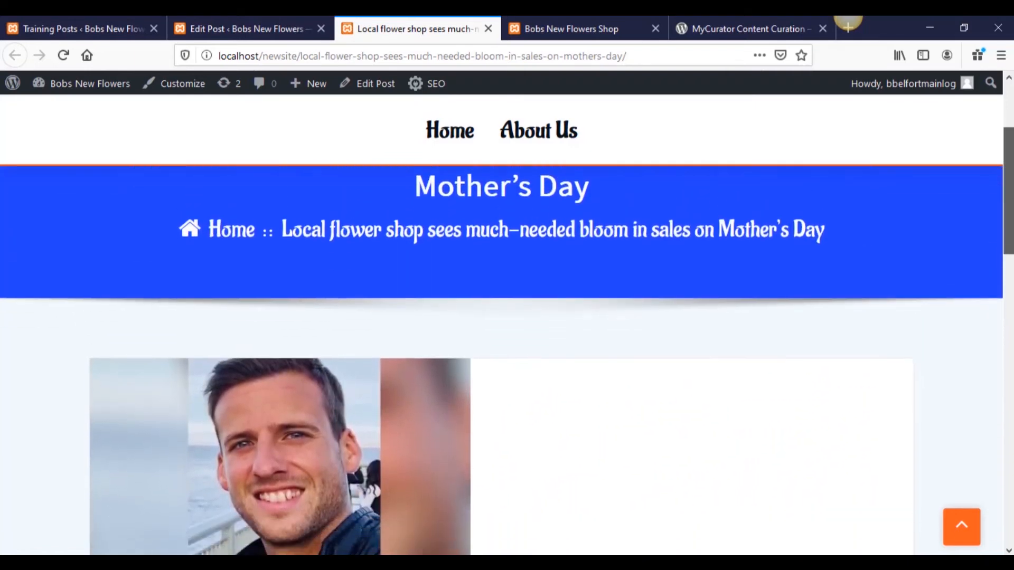
scroll(507, 349, "down", 1)
scroll(507, 349, "up", 4)
scroll(507, 349, "down", 3)
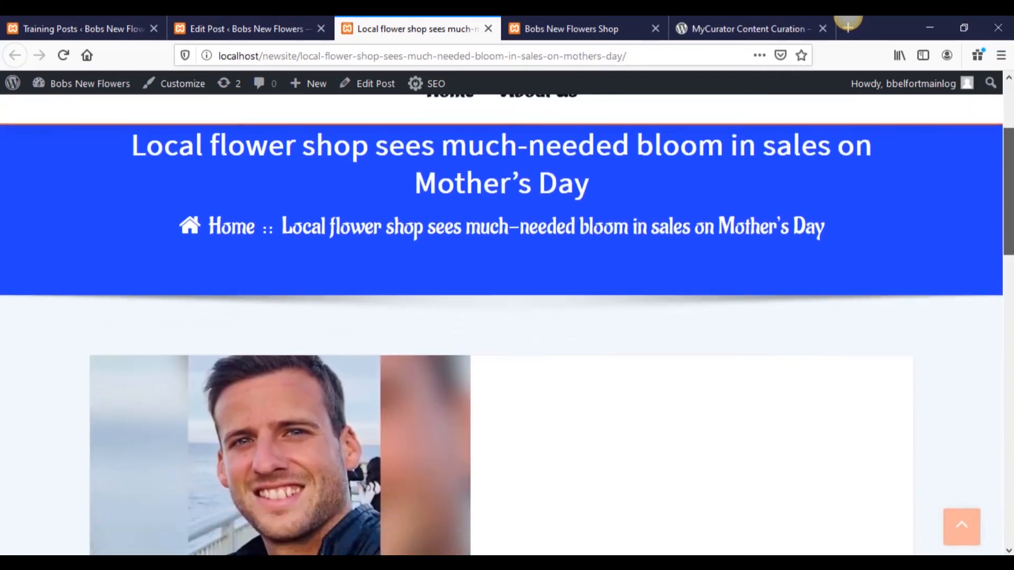
scroll(740, 350, "down", 10)
scroll(740, 350, "up", 1)
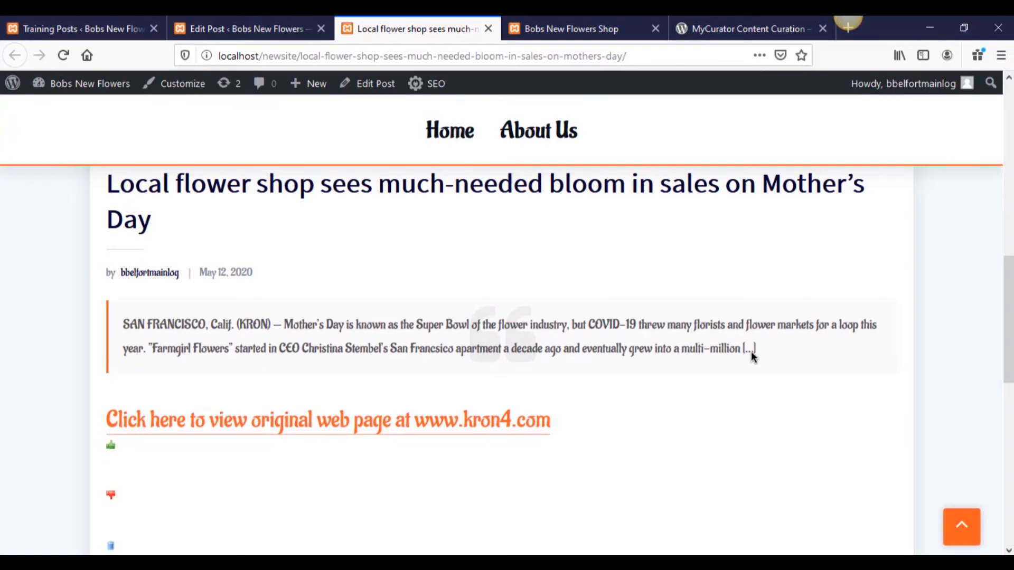
Step: Open the MyCurator options from the training posts tab and review the Basic settings through the image, schedule and language options
left_click(79, 28)
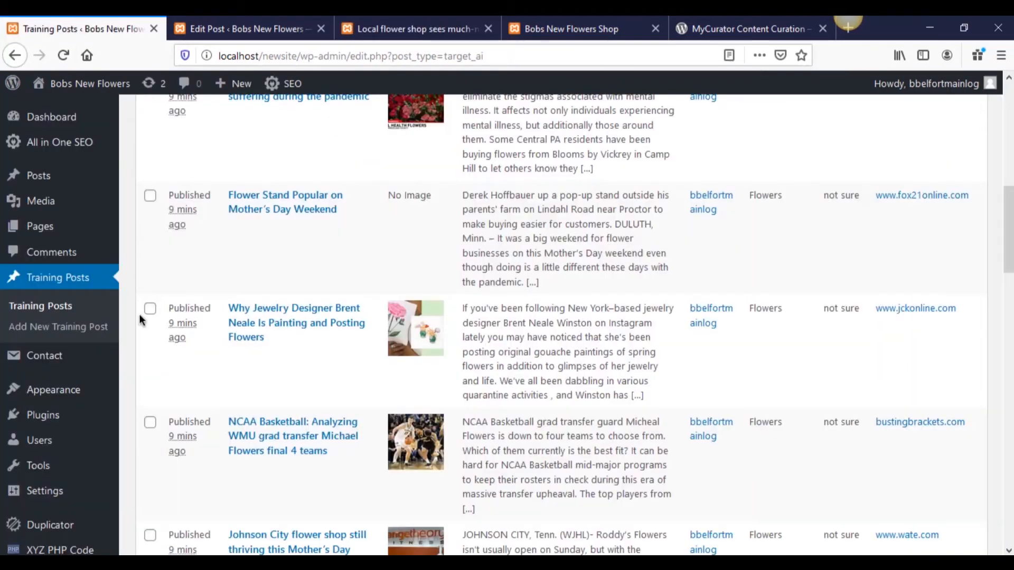
mouse_move(106, 440)
scroll(135, 441, "down", 6)
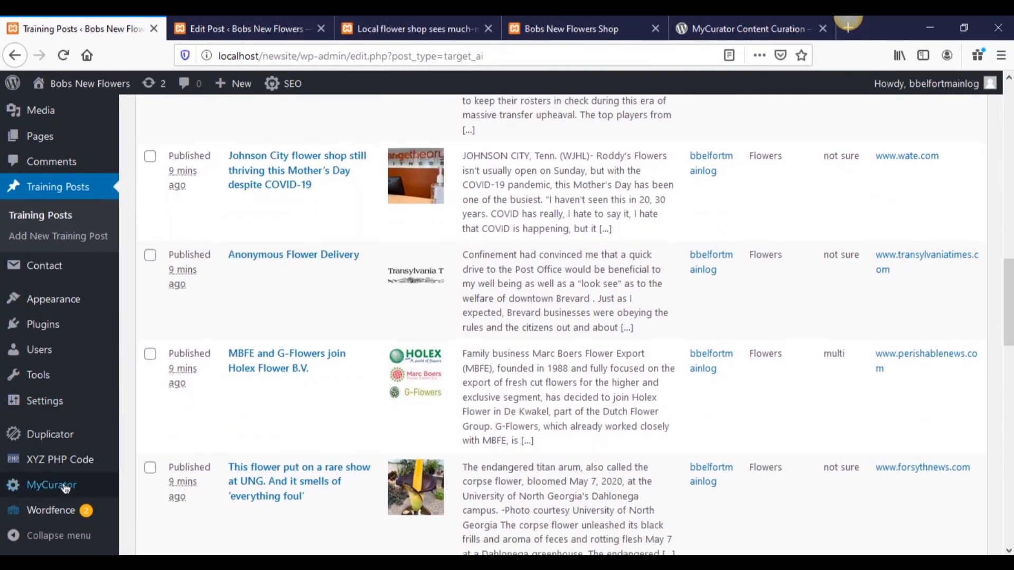
mouse_move(95, 484)
left_click(156, 472)
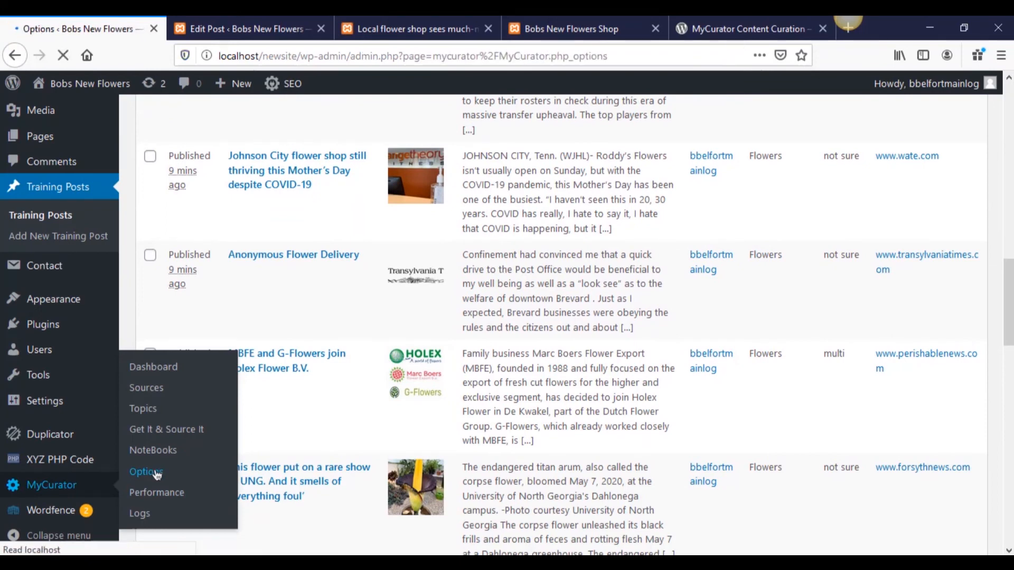
scroll(324, 425, "down", 5)
scroll(303, 420, "down", 3)
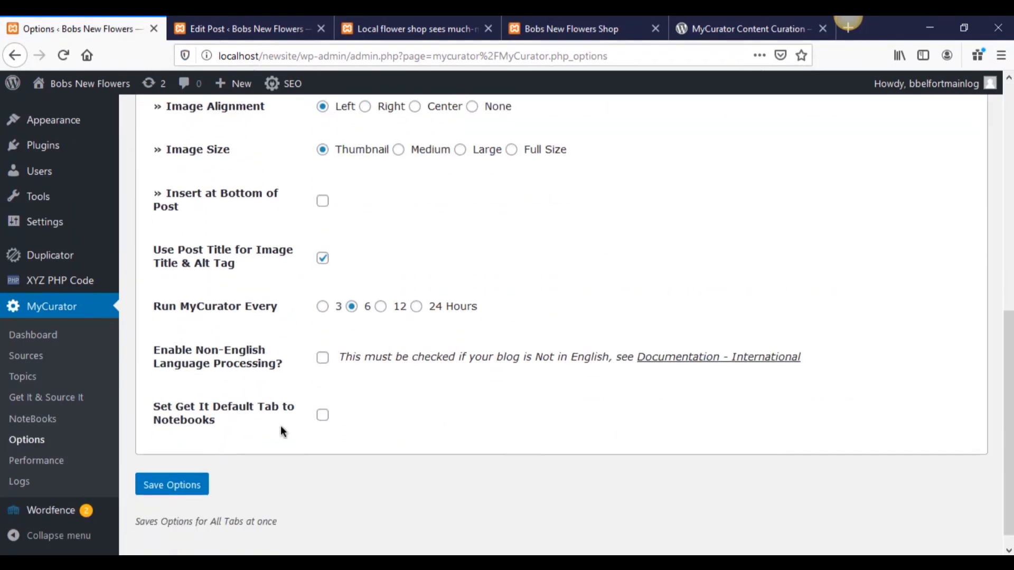
scroll(306, 424, "up", 10)
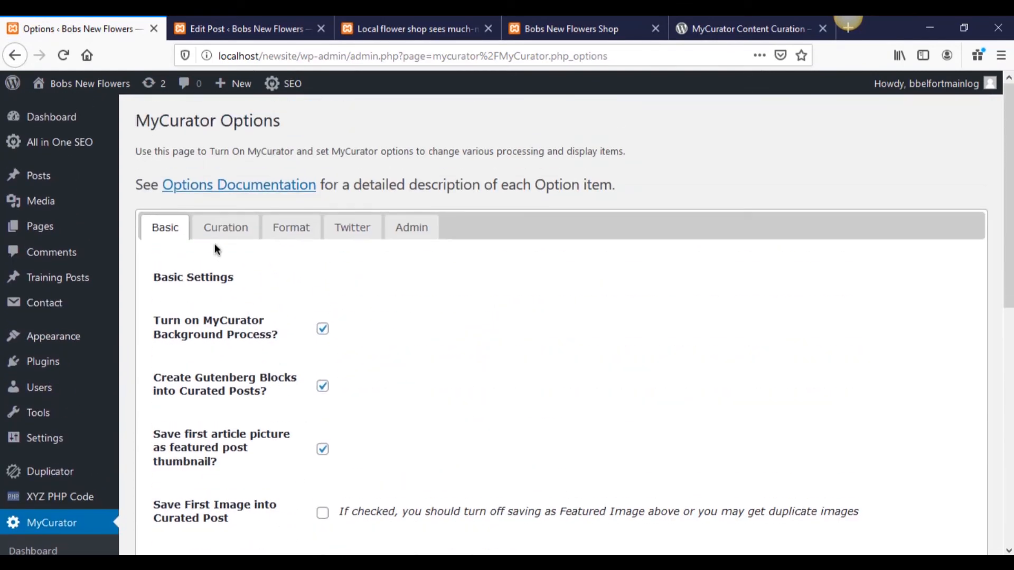
Step: Review the MyCurator Format settings and examine the excerpt length in words
left_click(306, 233)
scroll(264, 354, "down", 4)
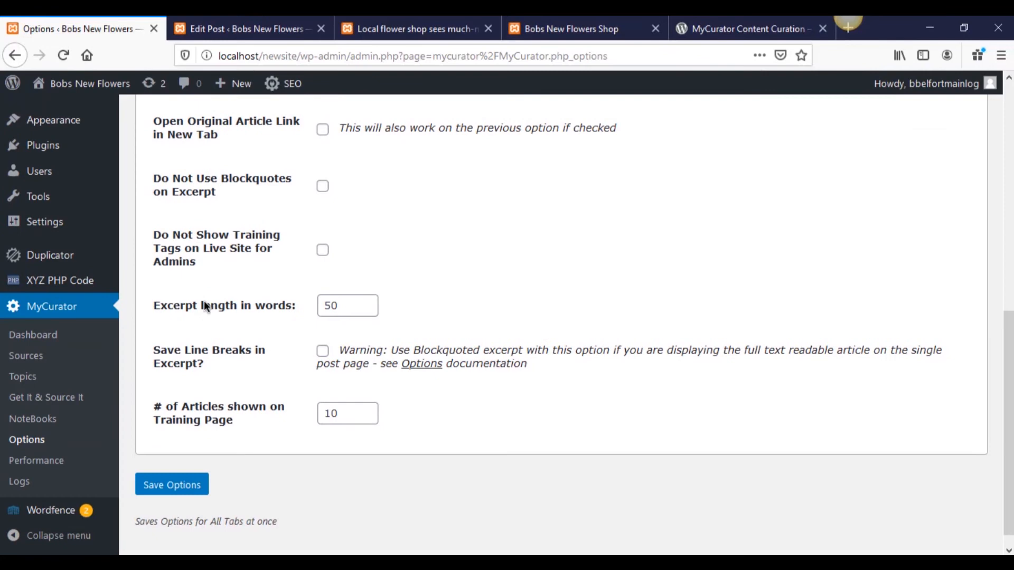
double_click(370, 305)
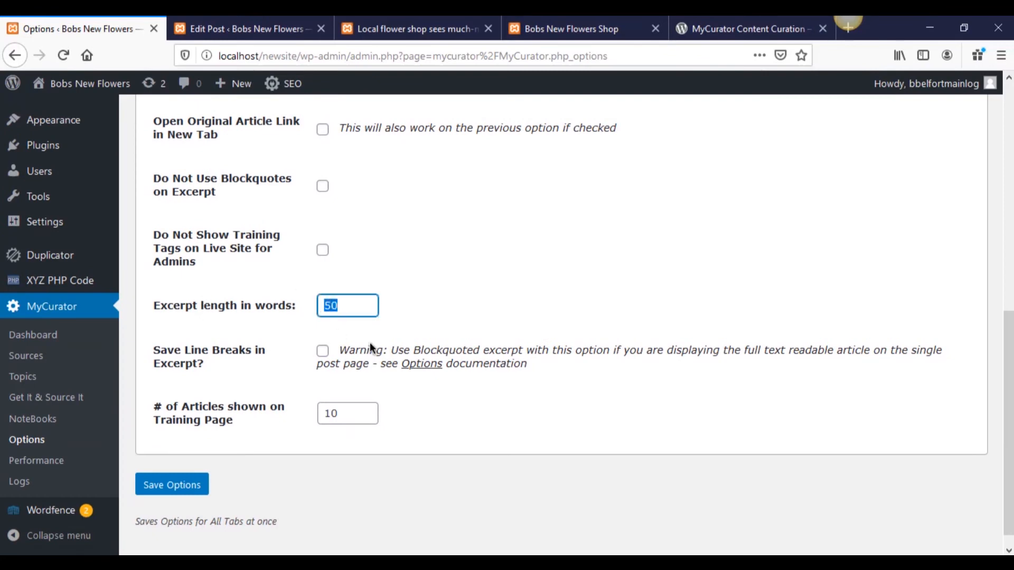
left_click(391, 300)
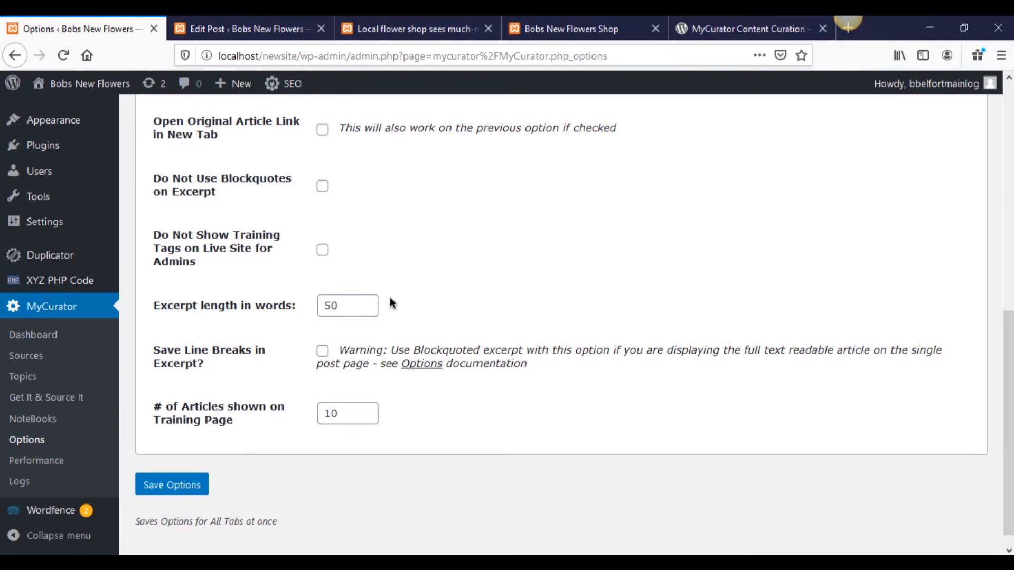
Step: Return to the published post and check the length of its quoted excerpt along with its title, image and source link
left_click(401, 30)
scroll(367, 394, "down", 5)
scroll(369, 406, "up", 10)
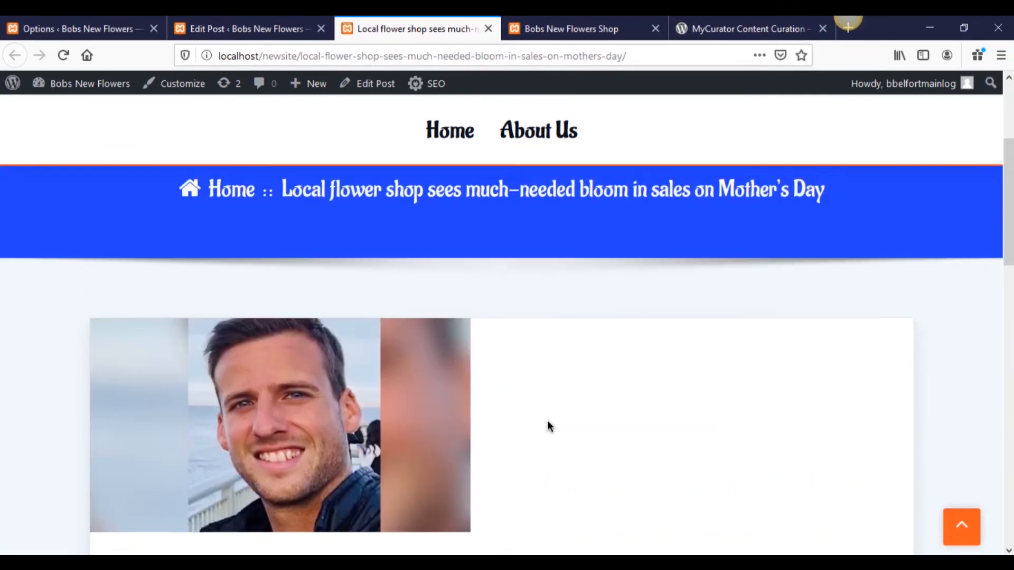
scroll(547, 420, "up", 5)
scroll(592, 397, "down", 5)
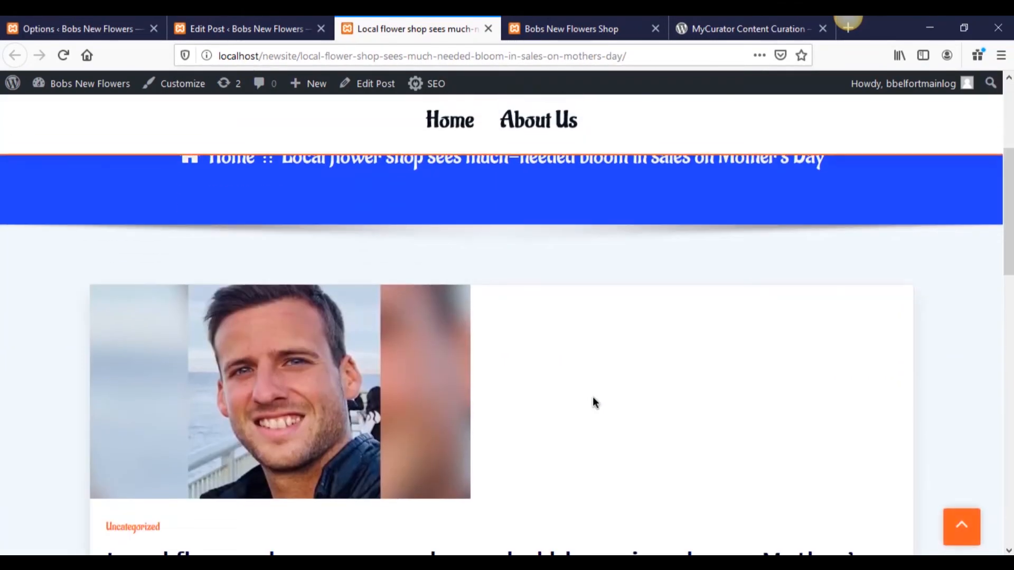
scroll(593, 389, "up", 3)
scroll(581, 402, "down", 5)
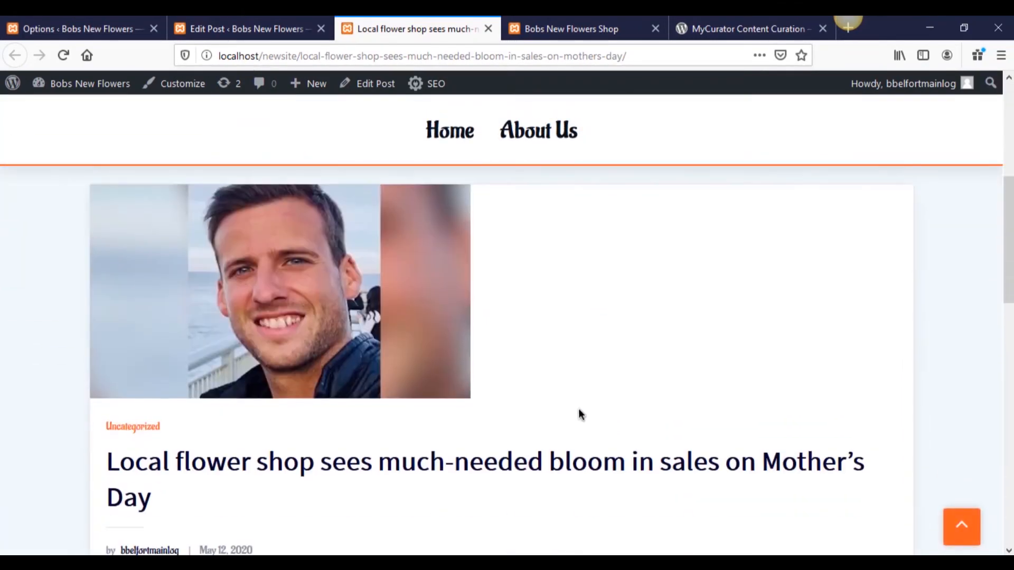
scroll(579, 411, "down", 5)
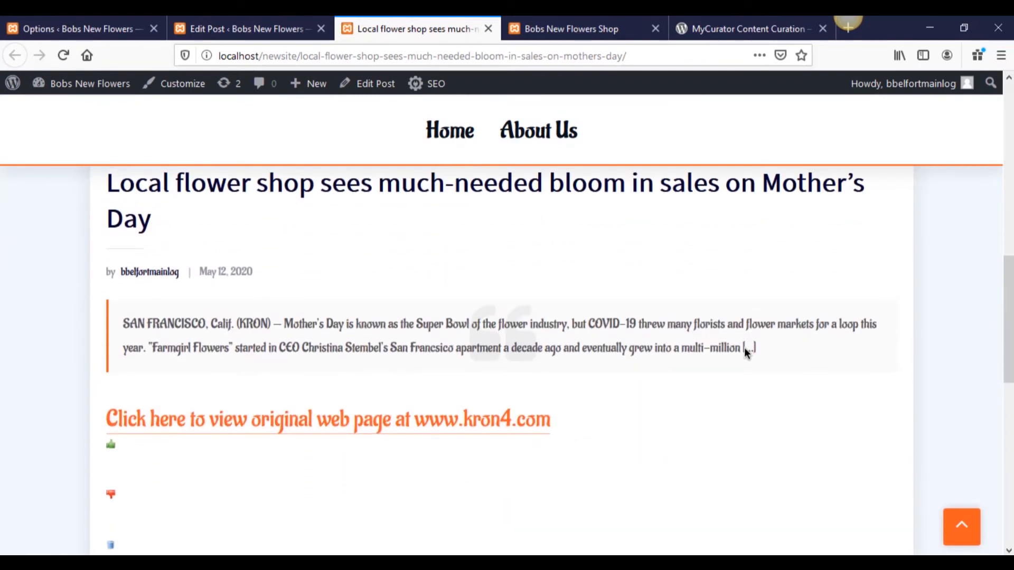
scroll(34, 383, "up", 3)
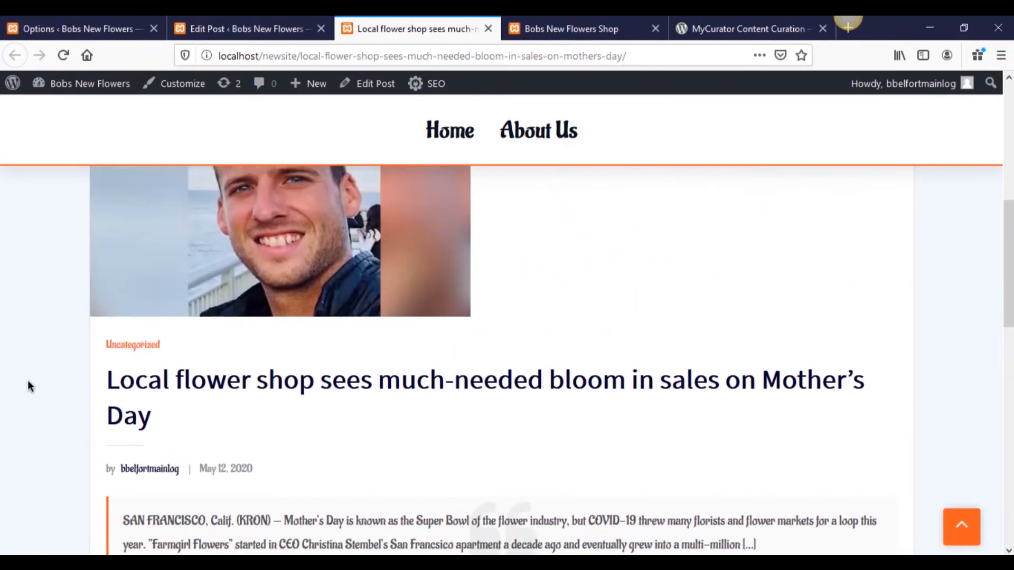
scroll(71, 382, "up", 6)
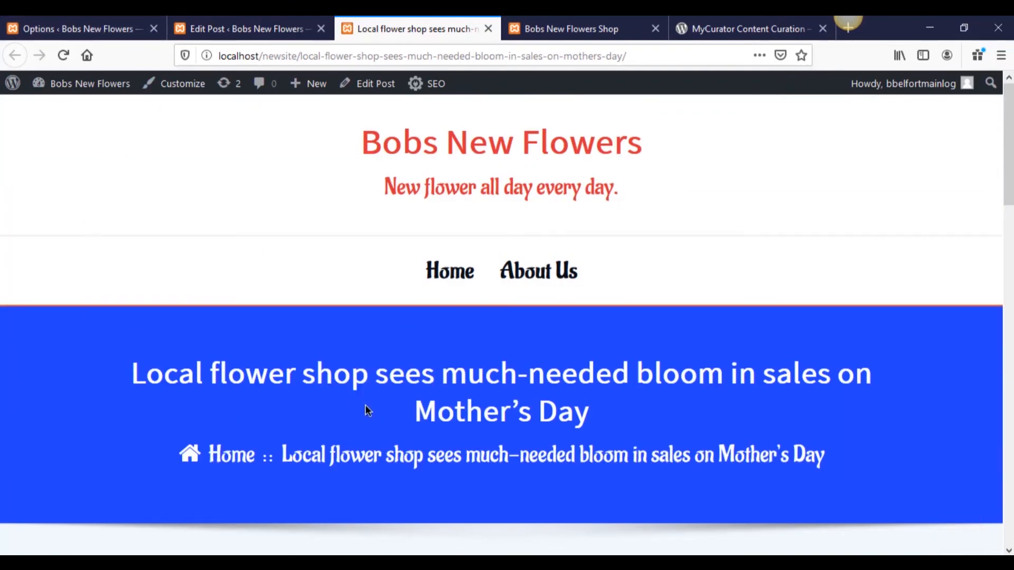
scroll(388, 415, "down", 5)
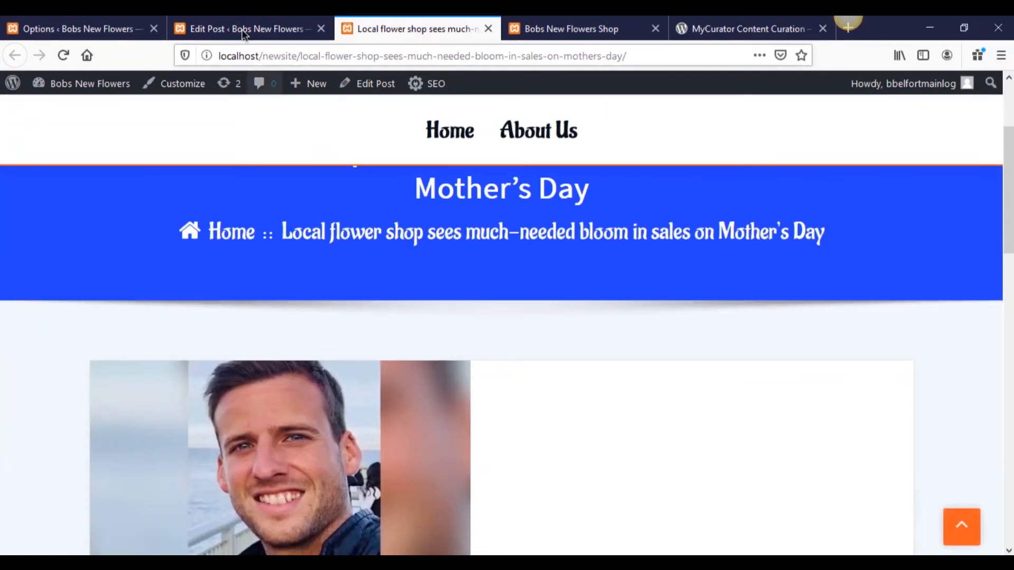
Step: Revisit the original-page link text in the MyCurator Format settings and the featured image and Gutenberg options in the Basic settings
left_click(106, 20)
scroll(290, 399, "up", 10)
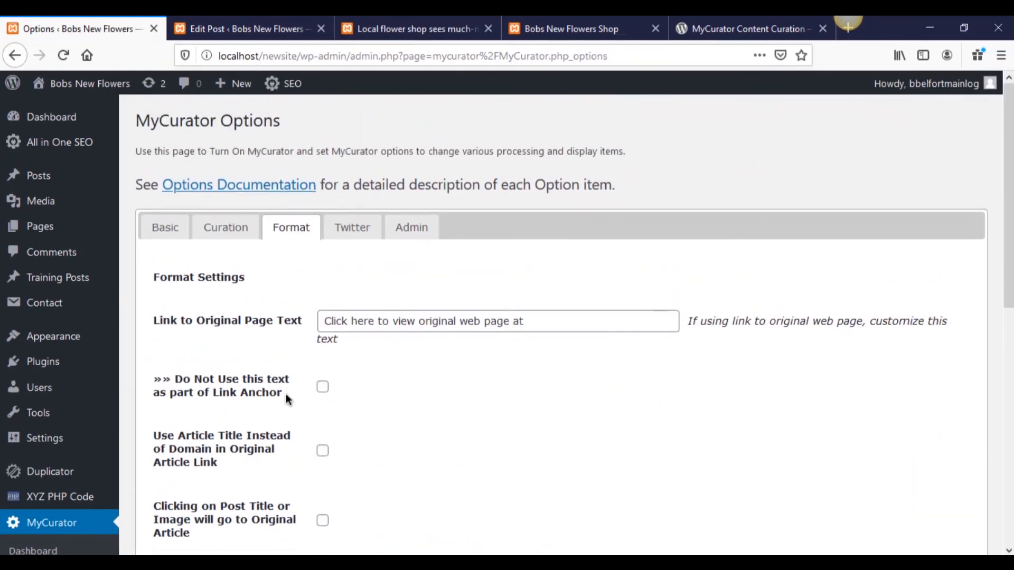
left_click(172, 229)
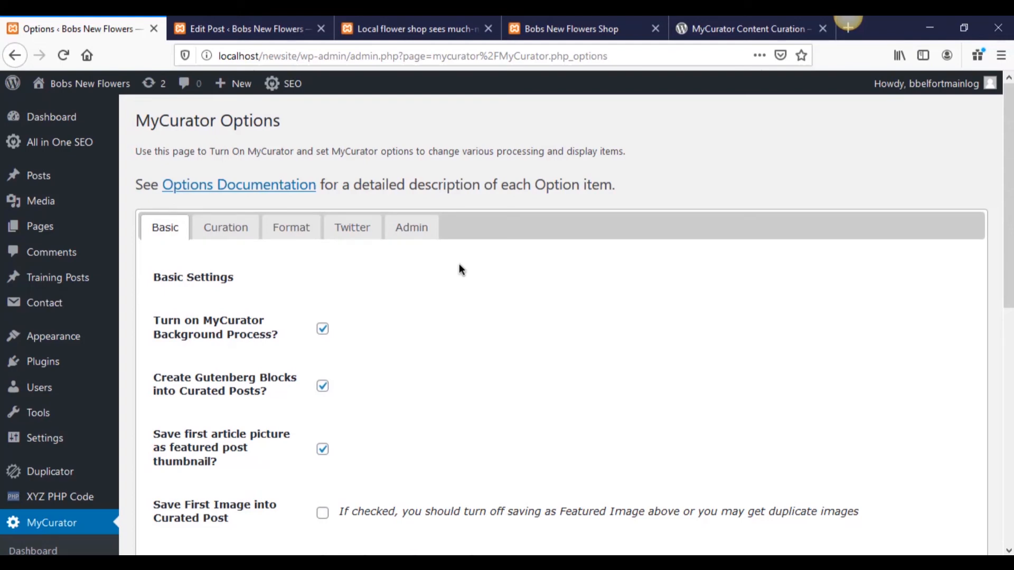
scroll(333, 357, "down", 3)
Step: Open the MyCurator dashboard and examine the setup checklist, processing status and items processed in the last 24 hours
left_click(66, 402)
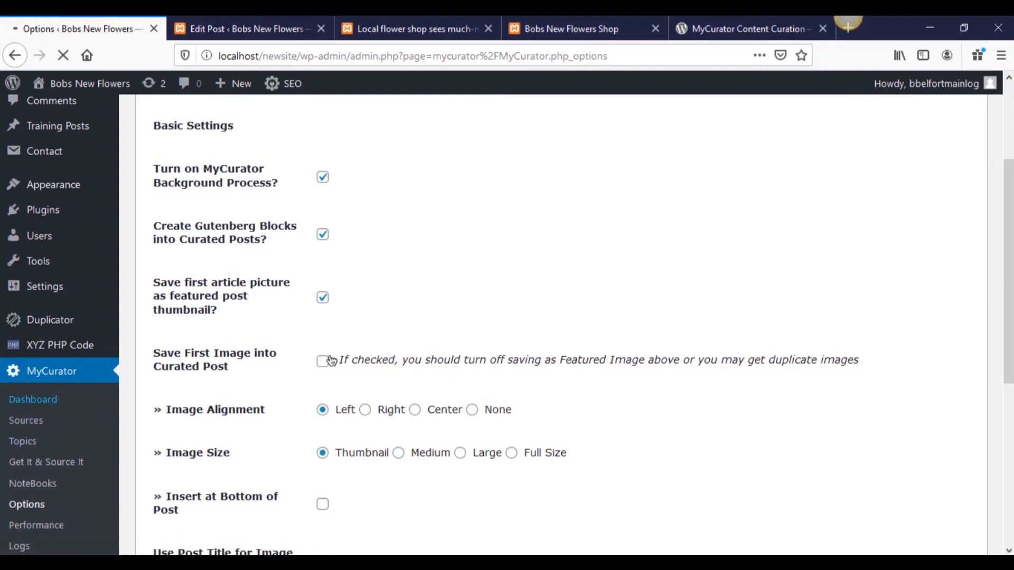
scroll(343, 417, "down", 2)
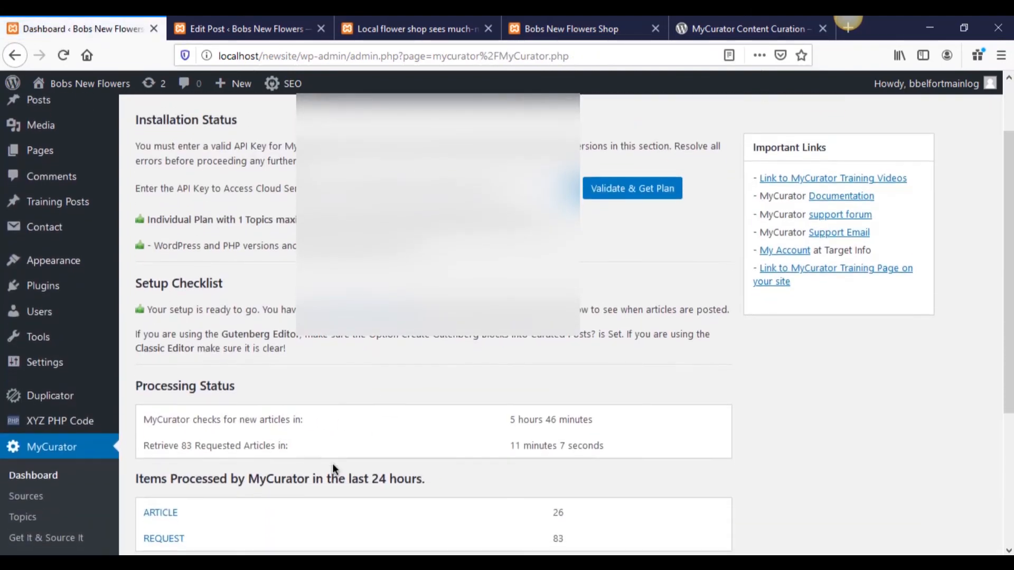
scroll(527, 464, "down", 3)
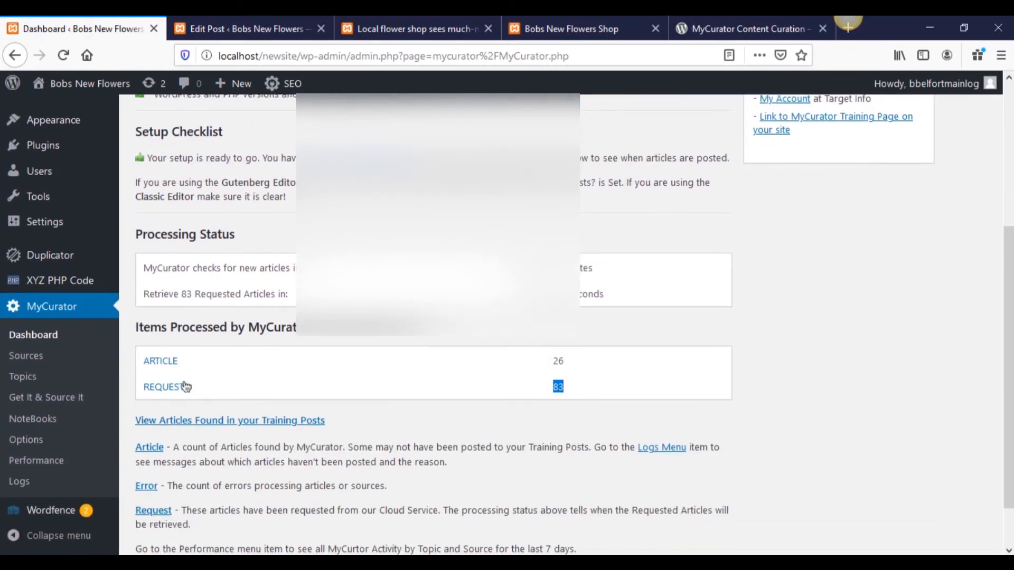
left_click(481, 411)
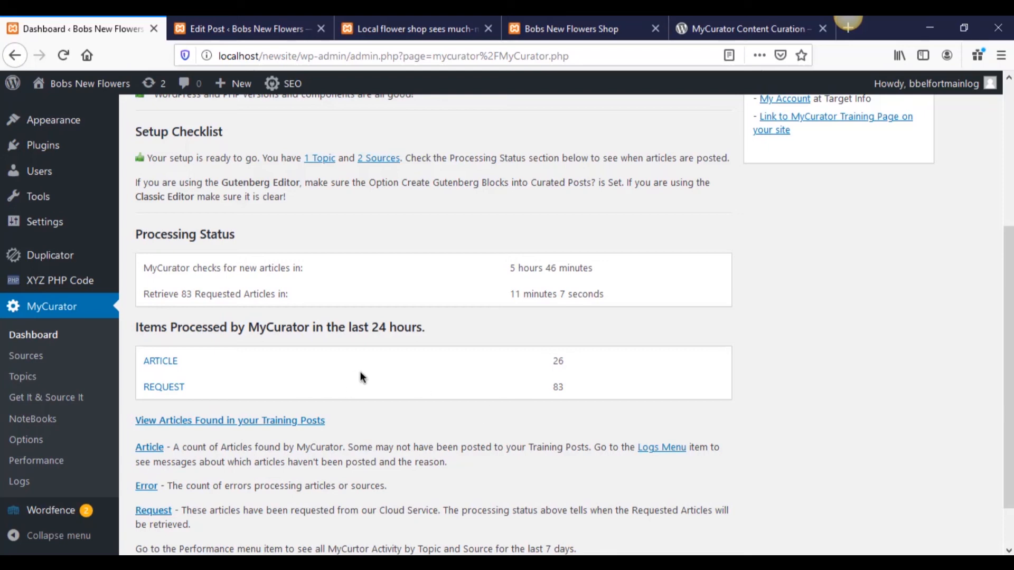
scroll(359, 371, "up", 5)
mouse_move(108, 148)
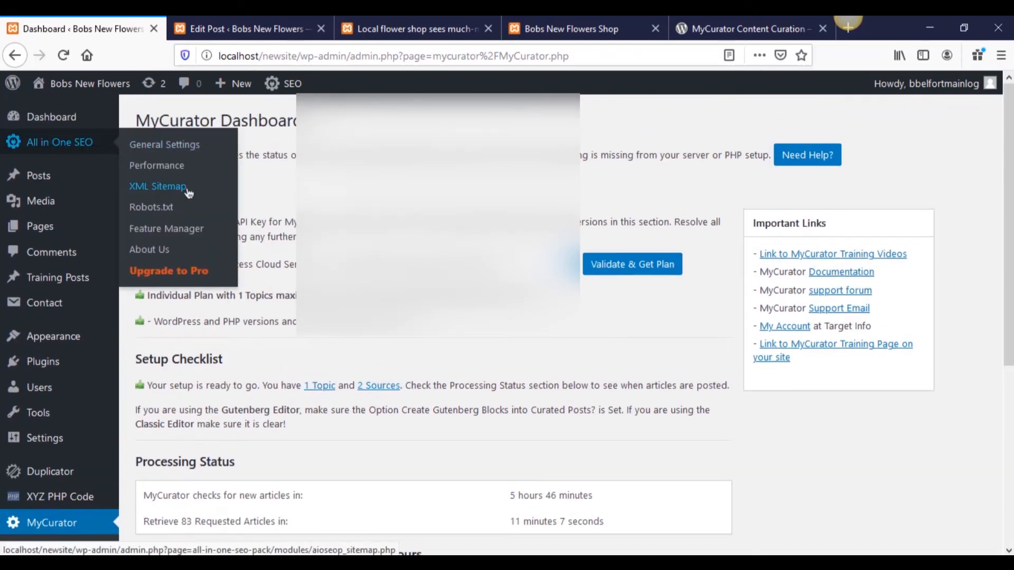